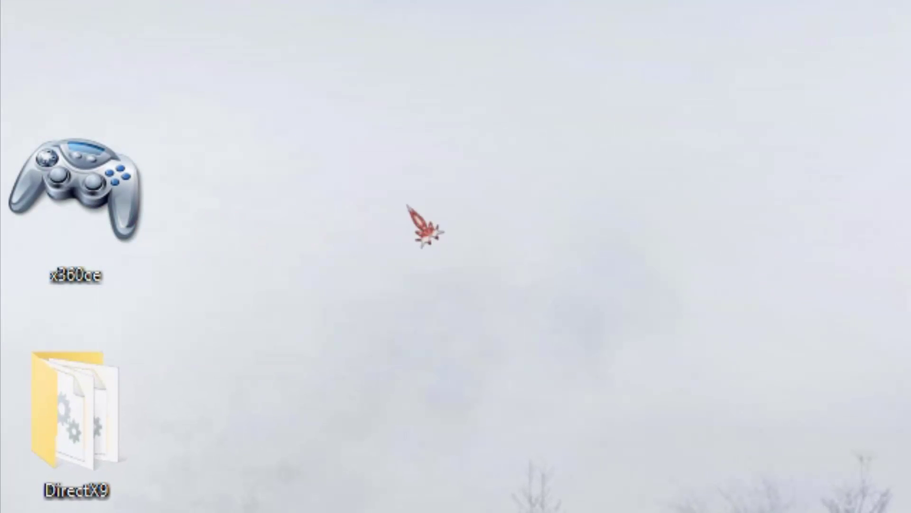
Launch x360ce from the desktop, check its Issues list, and return to the Controller 1 settings
left_click(123, 176)
double_click(71, 244)
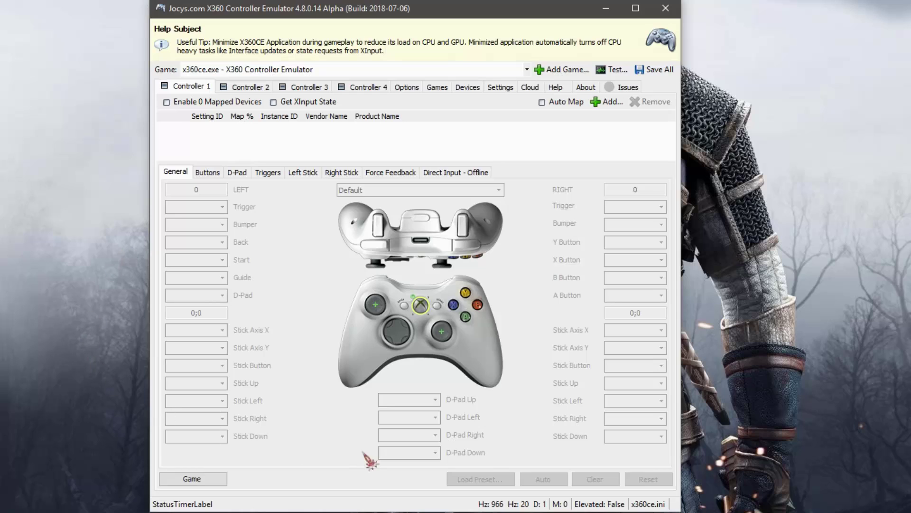
left_click_drag(374, 14, 391, 15)
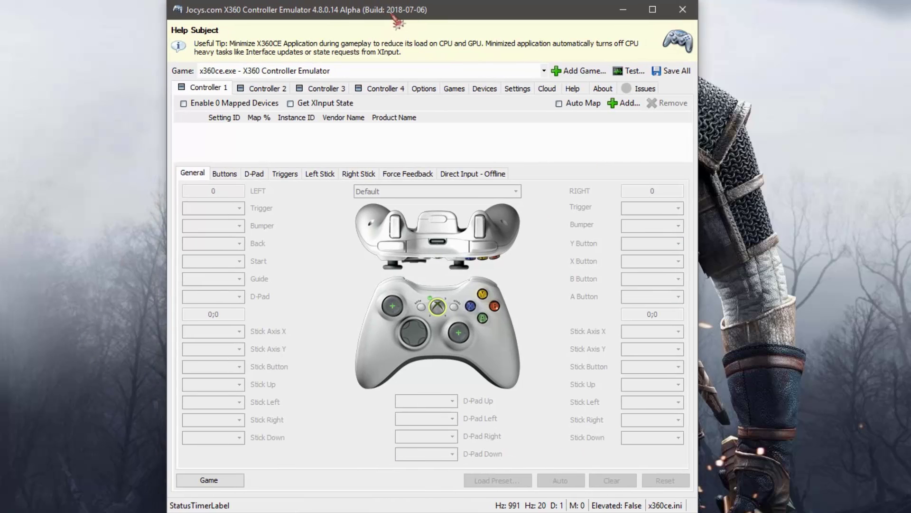
left_click(640, 92)
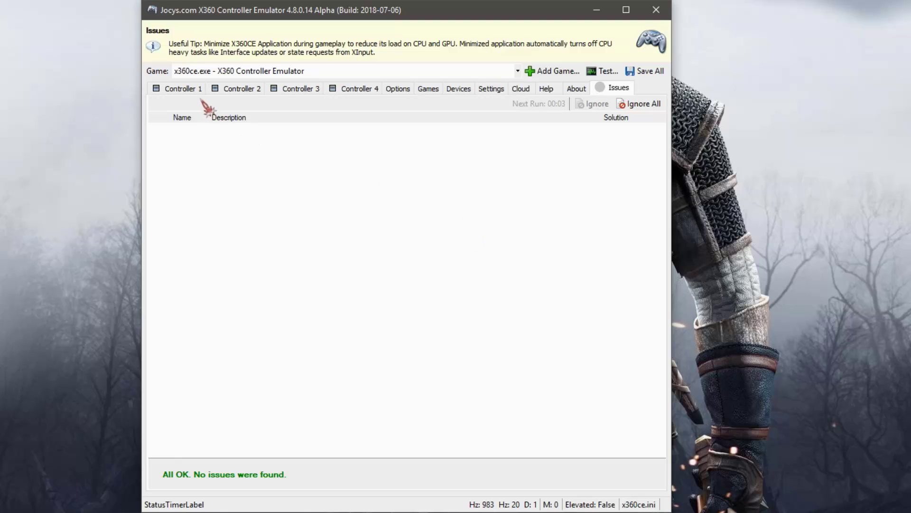
left_click(193, 88)
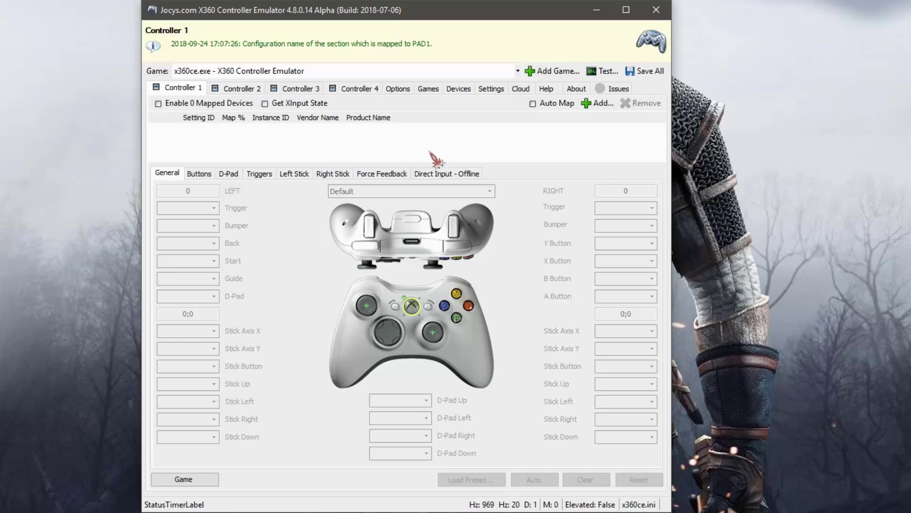
Add the FIFA19_demo executable from the FIFA 19 DEMO folder in Origin Games to the emulator's games list
left_click(398, 89)
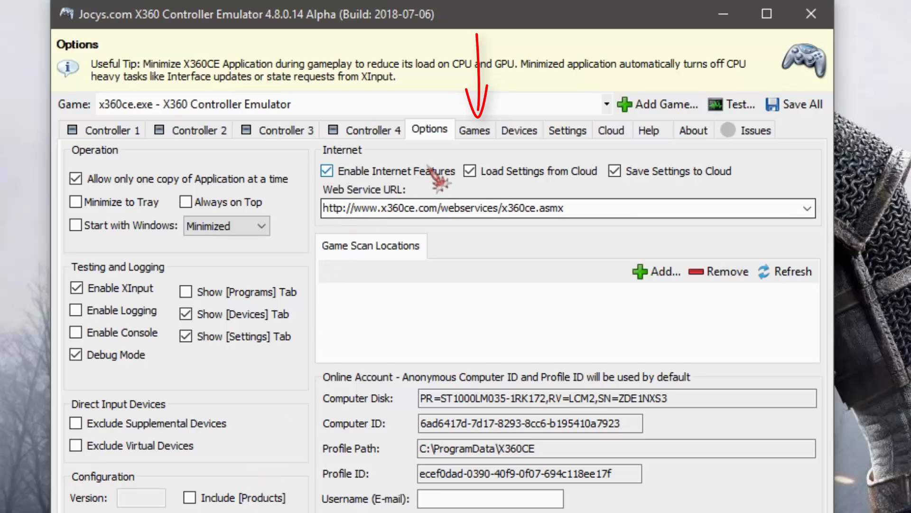
left_click(474, 131)
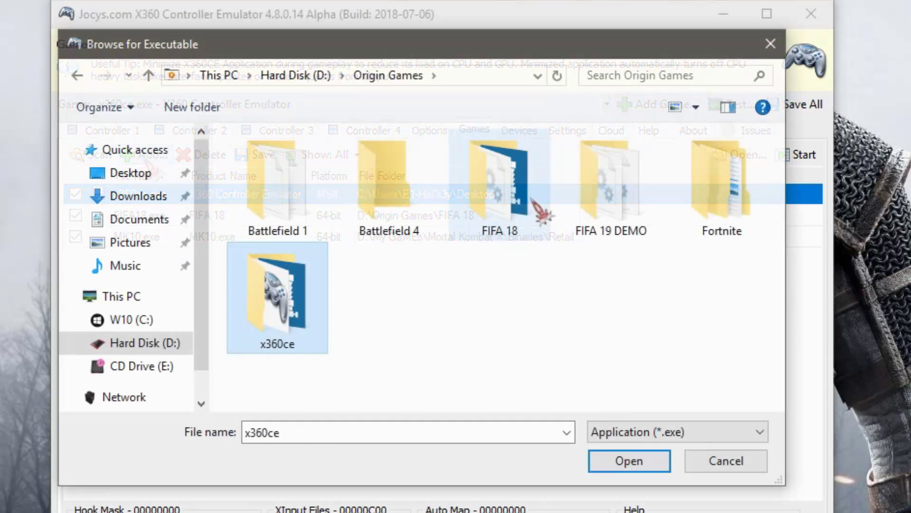
double_click(539, 205)
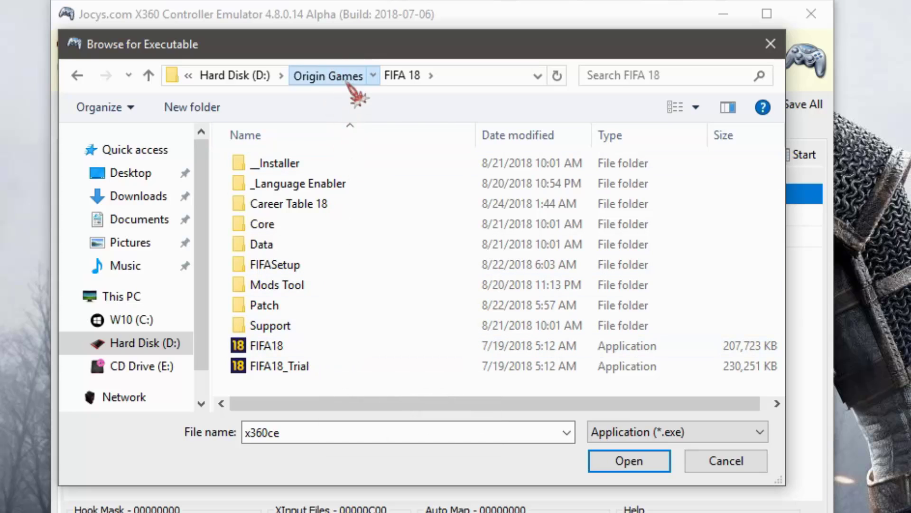
left_click(327, 75)
double_click(617, 176)
left_click(315, 285)
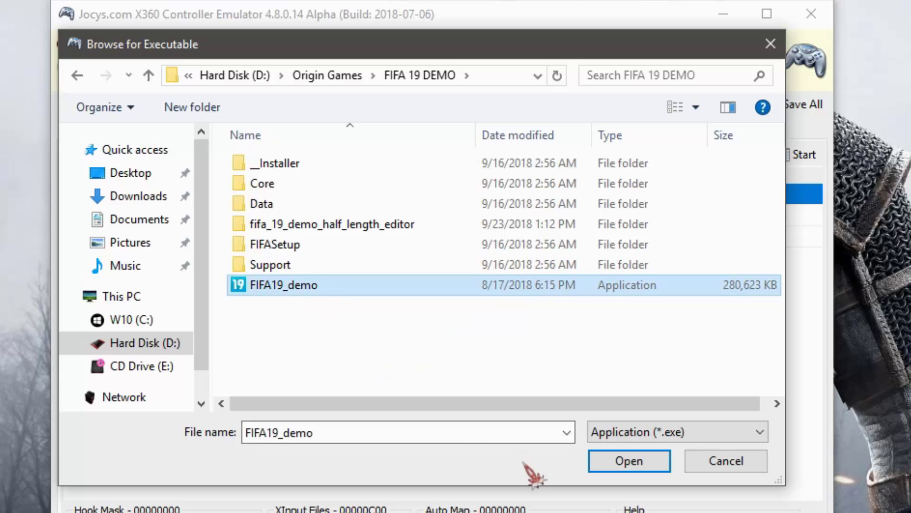
left_click(620, 461)
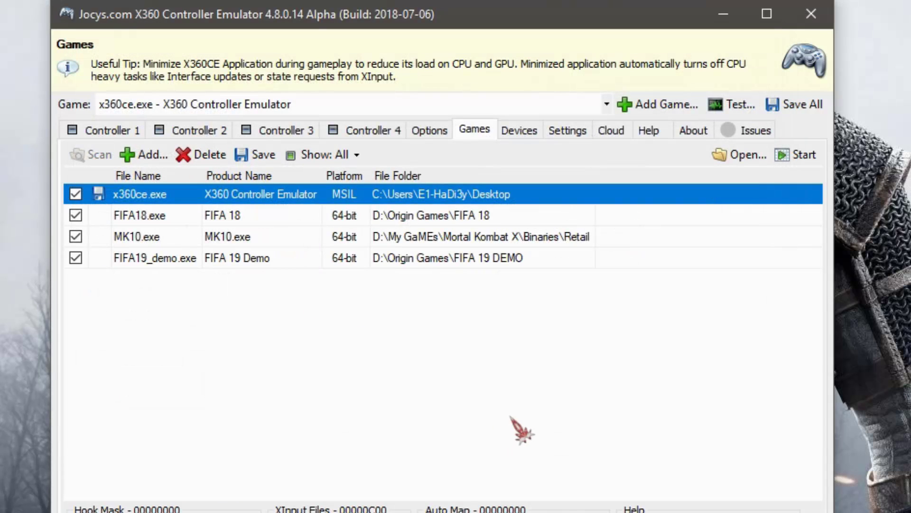
For FIFA19_demo.exe, enable the 64-bit DInput file and replace XInput 64-bit v1.1 with 64-bit v1.3 and v1.4
left_click(144, 262)
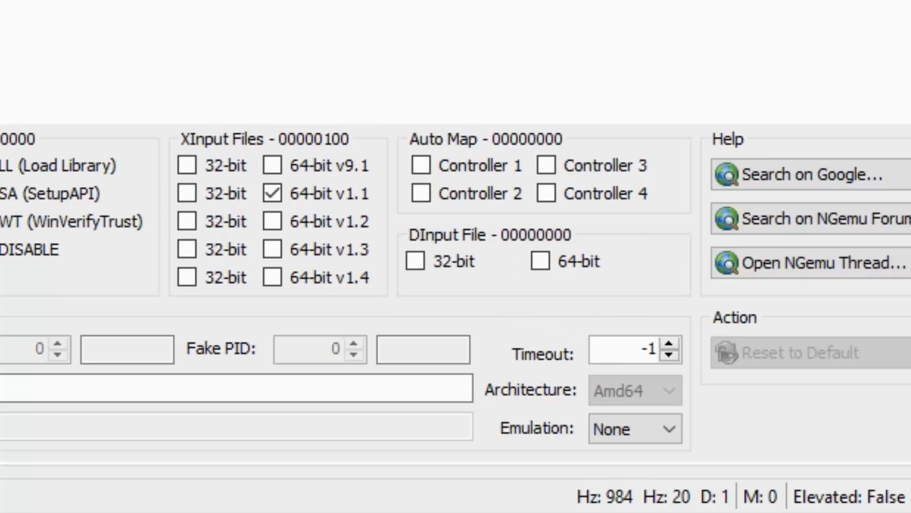
left_click(541, 262)
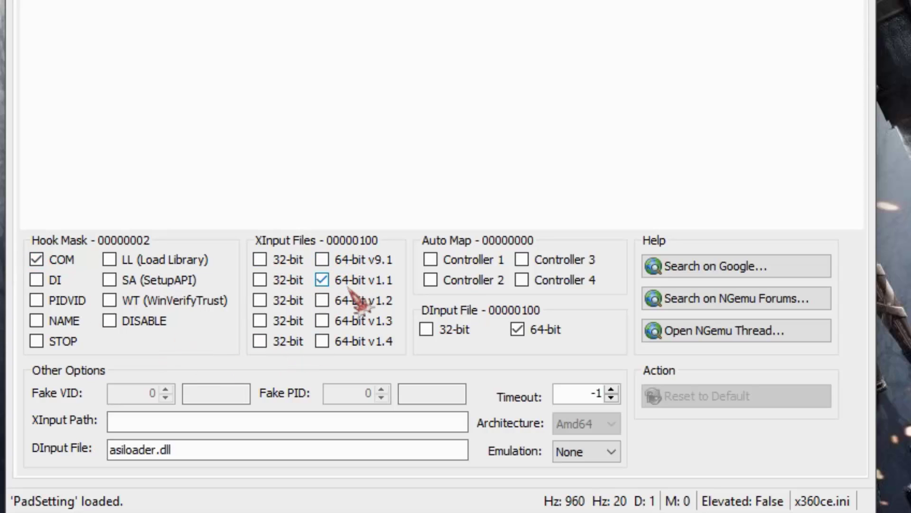
left_click(322, 280)
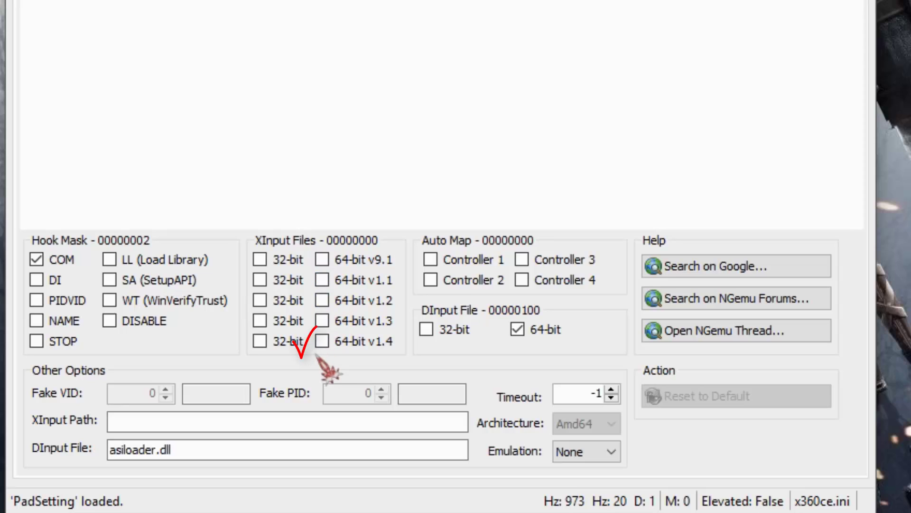
left_click(323, 341)
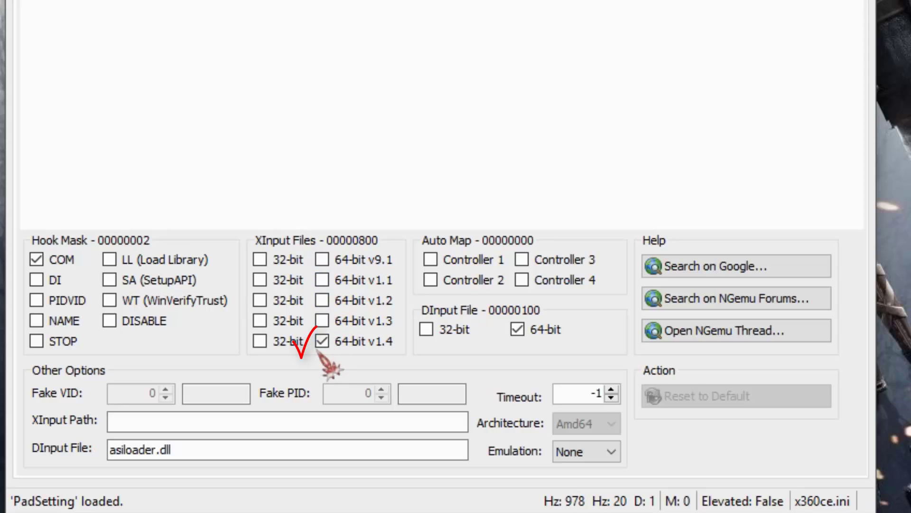
left_click(323, 321)
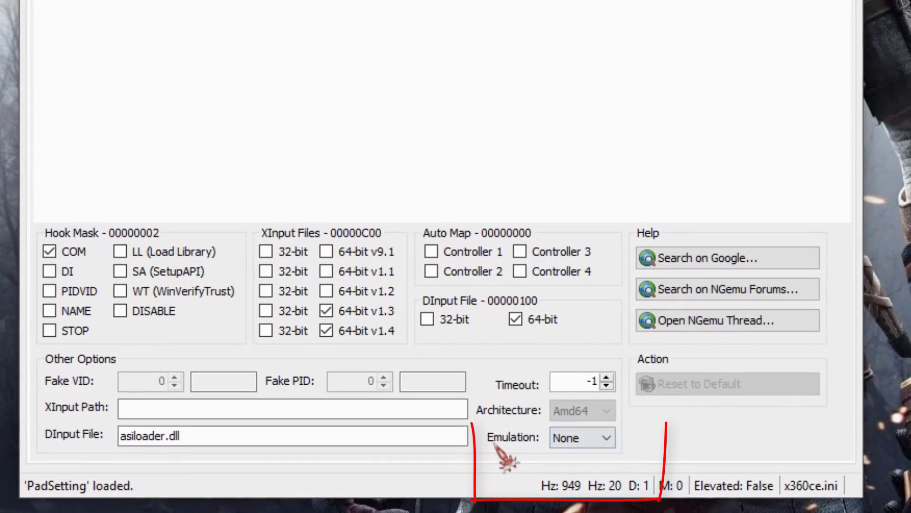
Set the emulation mode of FIFA19_demo.exe to Virtual
left_click(577, 438)
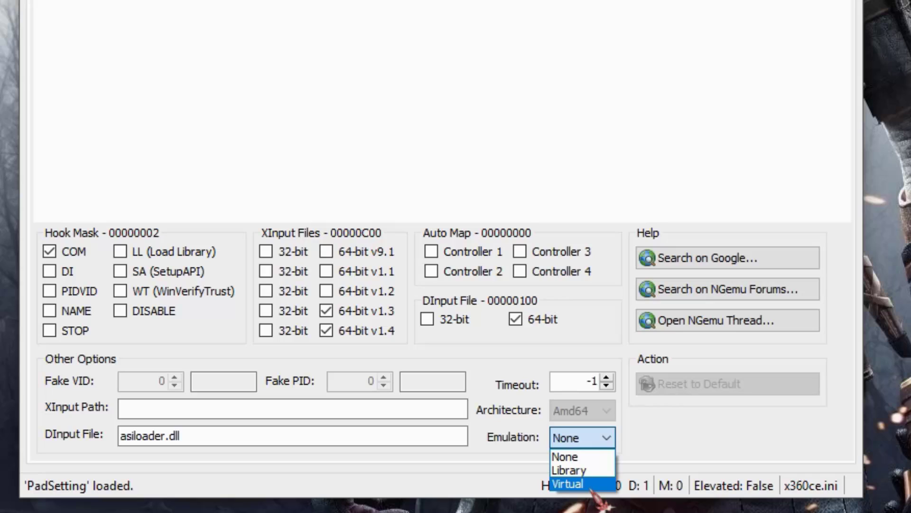
left_click(592, 485)
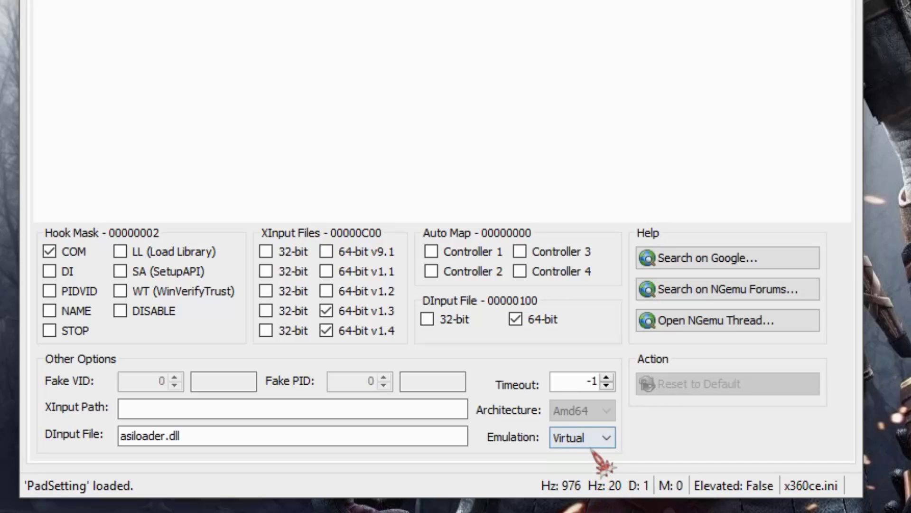
left_click(603, 439)
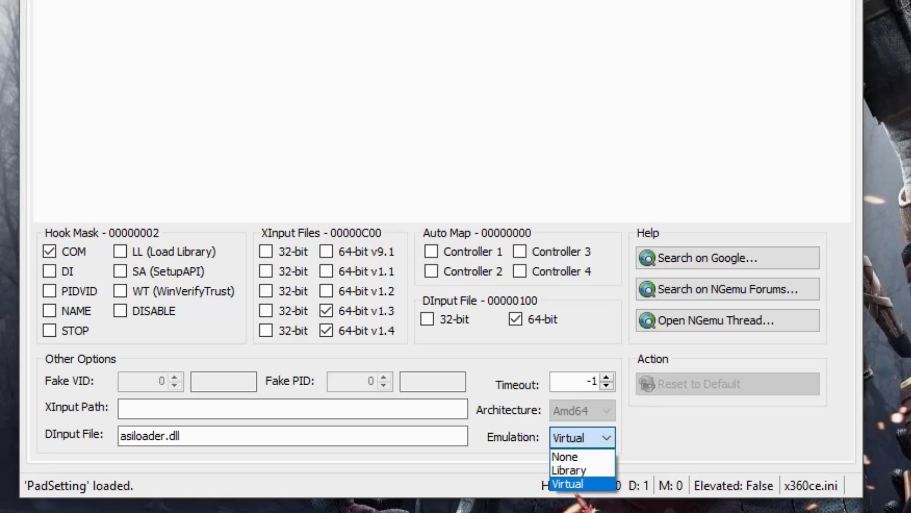
left_click(579, 484)
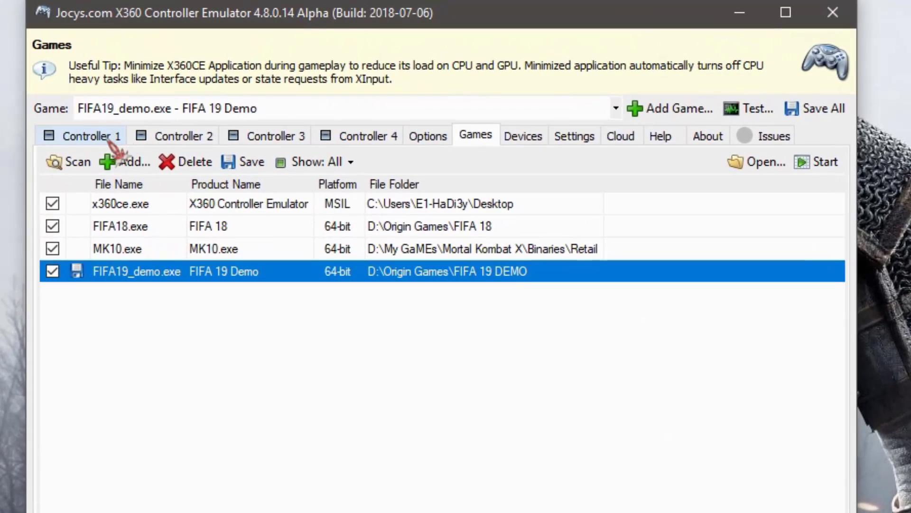
Map the Twin USB Gamepad with instance ID A5F77300 to Controller 1 for FIFA 19 Demo
left_click(232, 89)
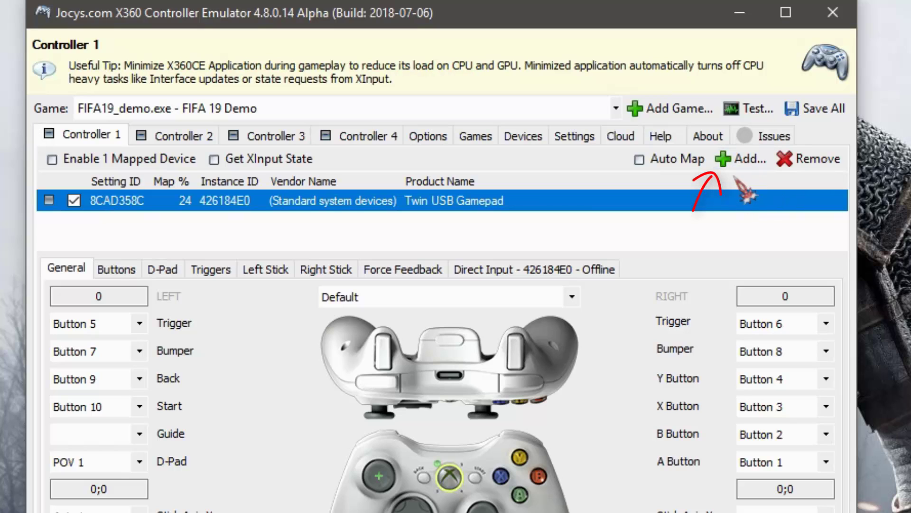
left_click(742, 160)
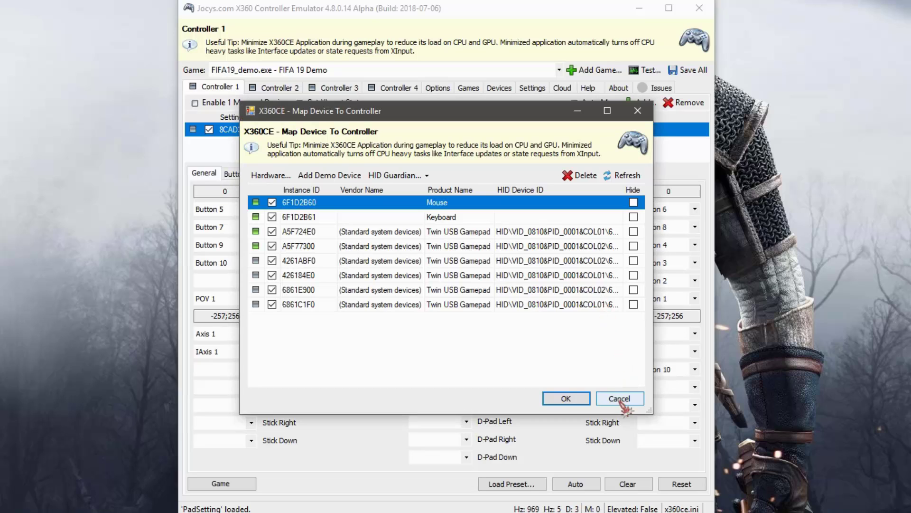
left_click(620, 398)
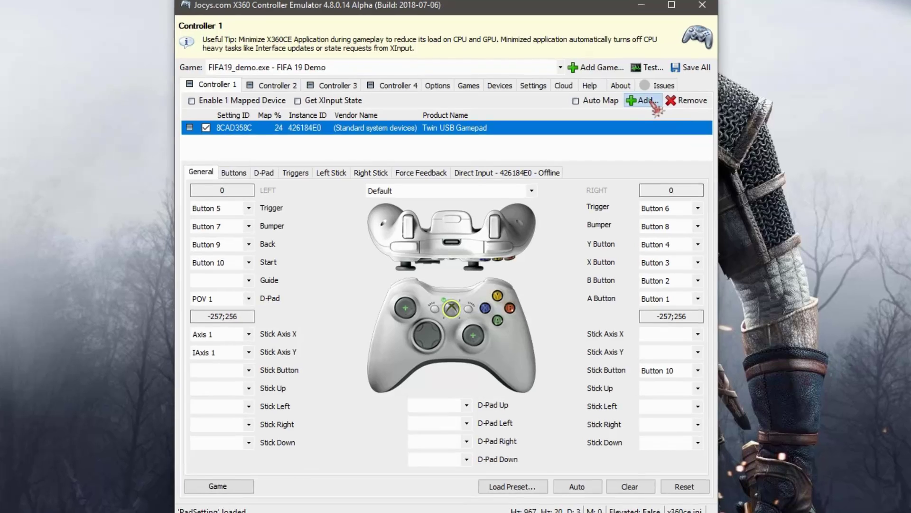
left_click(651, 100)
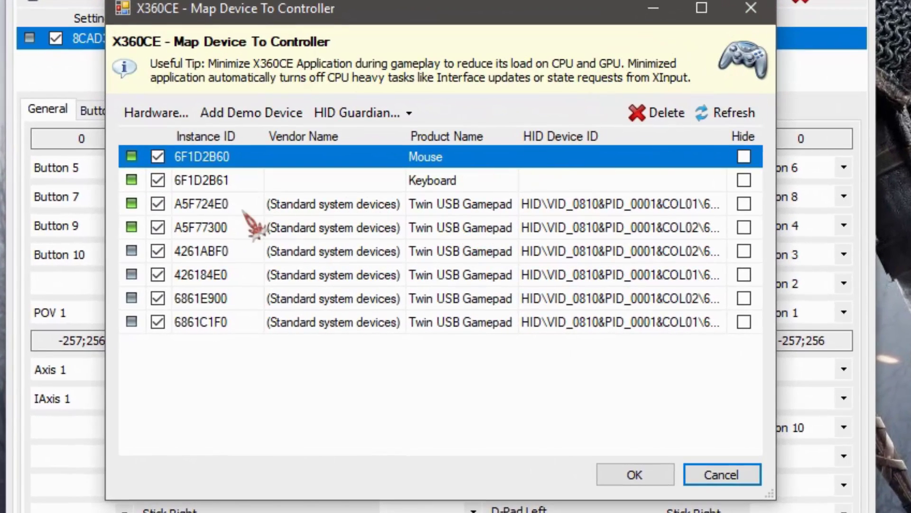
mouse_move(99, 188)
left_mouse_down()
mouse_move(235, 235)
mouse_move(141, 205)
left_mouse_up()
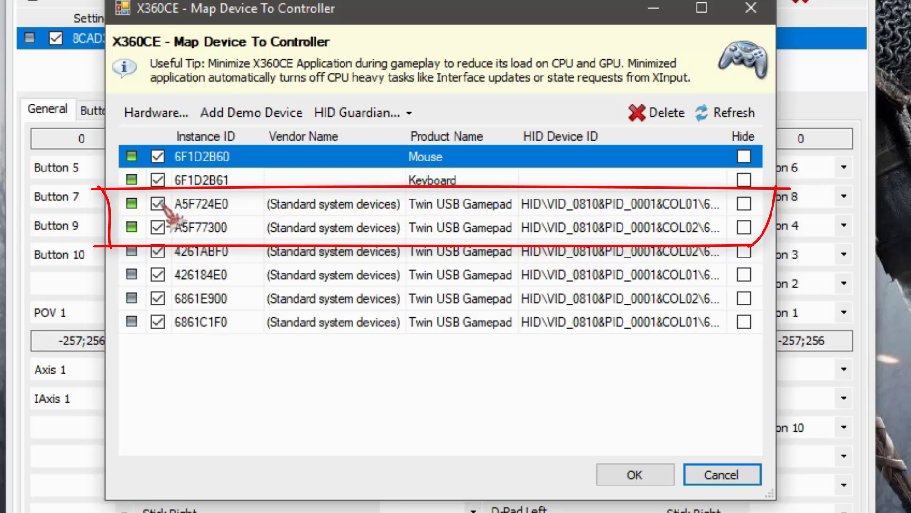
left_click(430, 233)
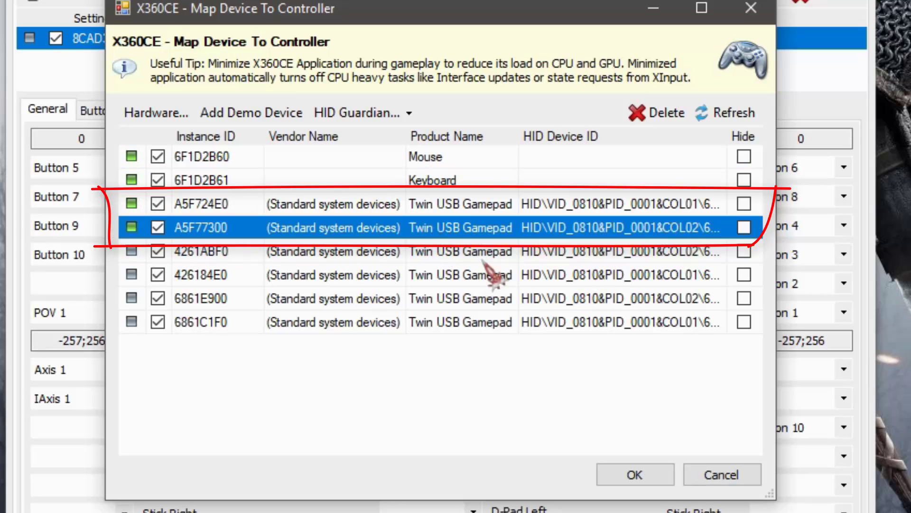
left_click(632, 474)
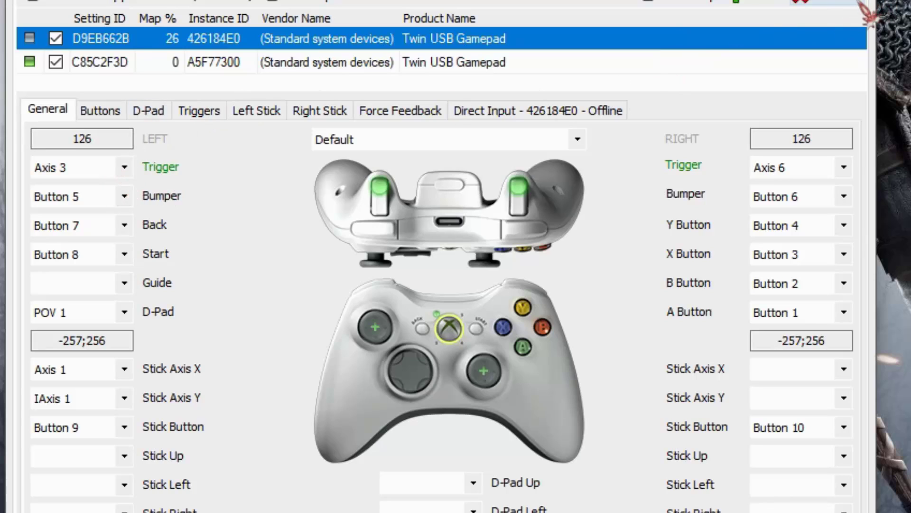
Try to record a new gamepad input for Controller 1's left Trigger
left_click(61, 167)
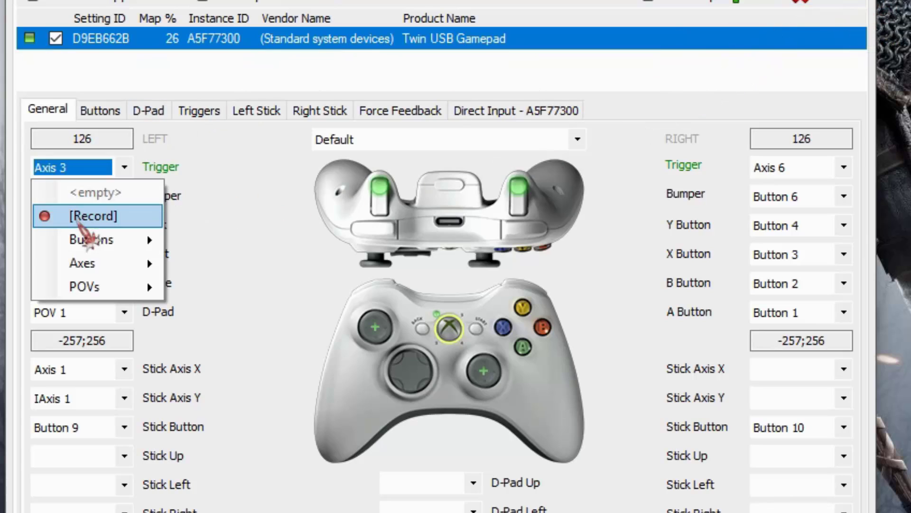
left_click(44, 211)
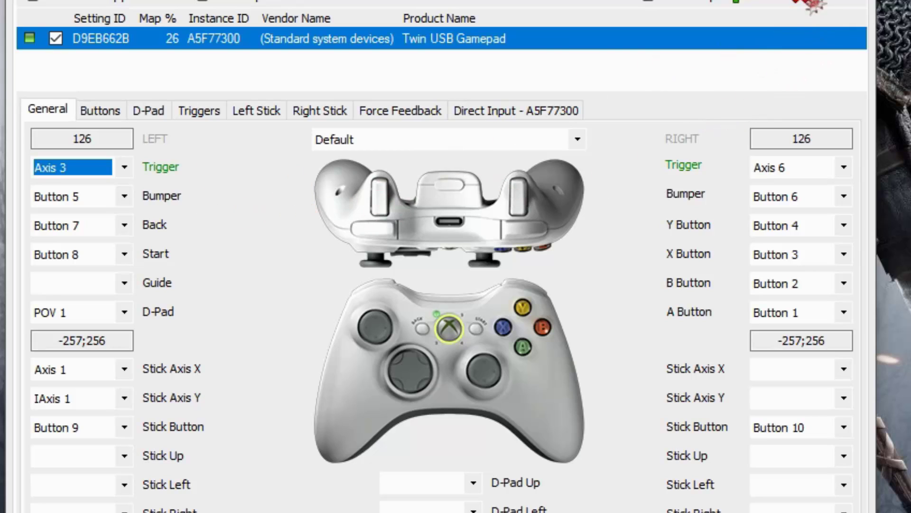
Replace the gamepad mapped to Controller 1 with the Twin USB Gamepad that has instance ID A5F724E0
left_click(782, 6)
left_click(783, 5)
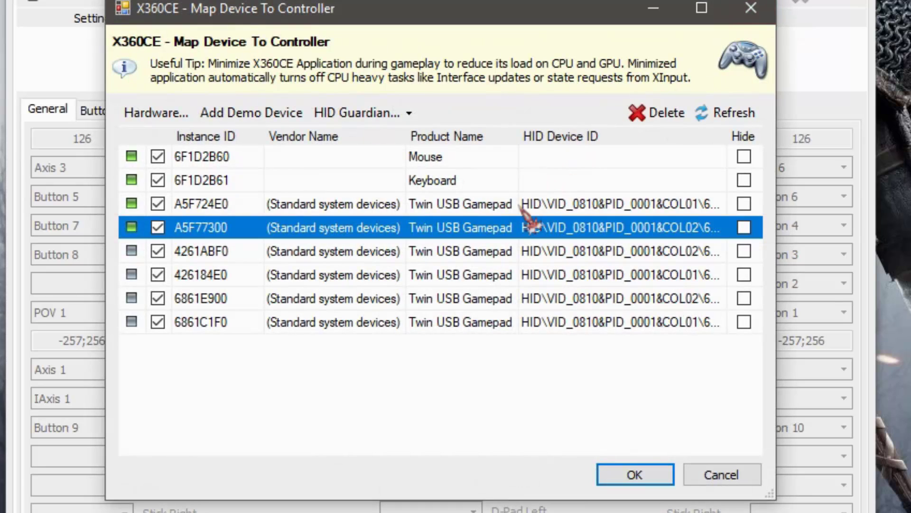
left_click(529, 204)
left_click(635, 475)
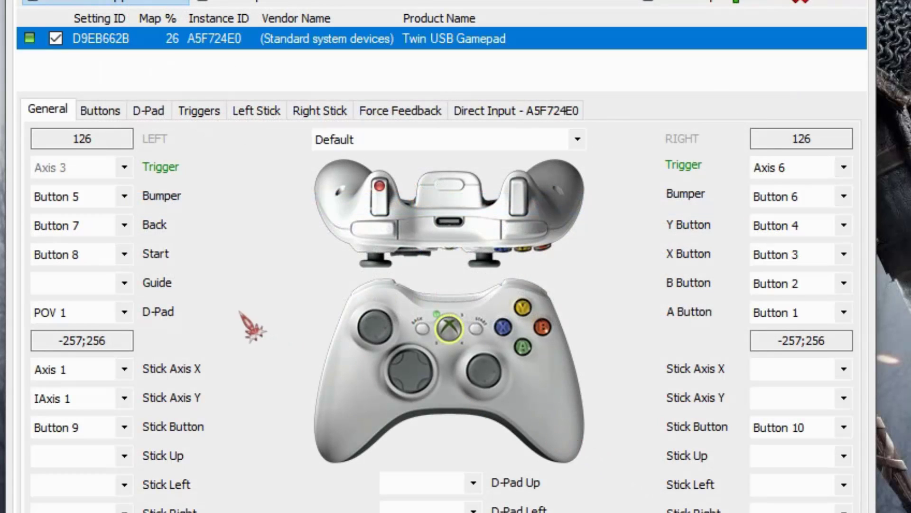
Record Button 5 of the gamepad as Controller 1's left Trigger
left_click(95, 167)
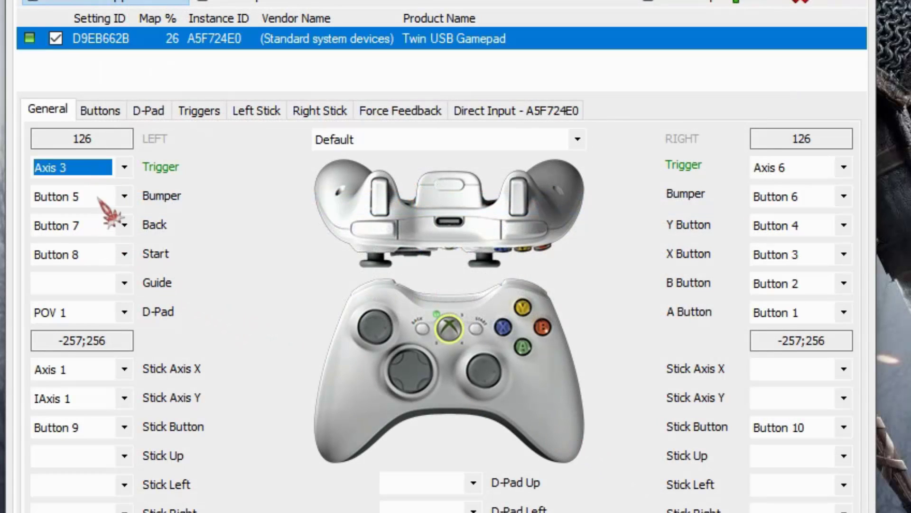
left_click(125, 167)
left_click(109, 216)
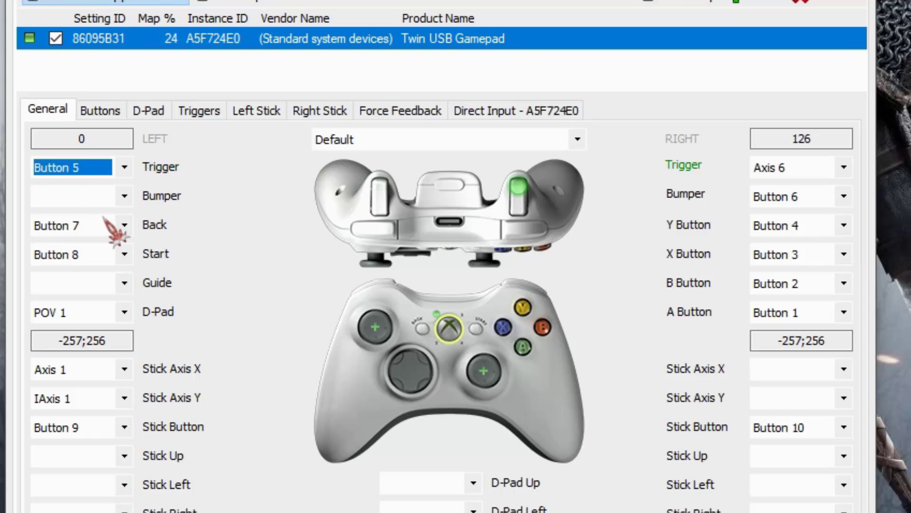
Fill all Controller 1 settings automatically for the mapped gamepad
left_click(124, 169)
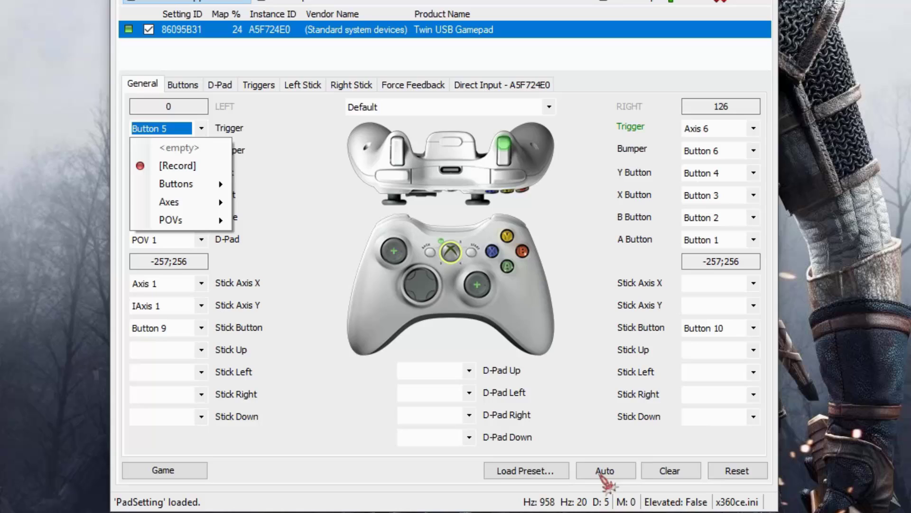
left_click(603, 471)
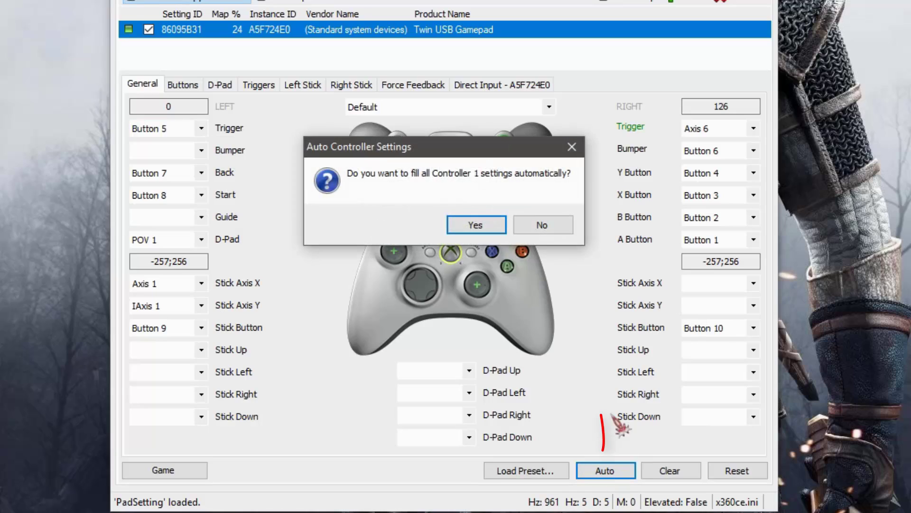
left_click(471, 223)
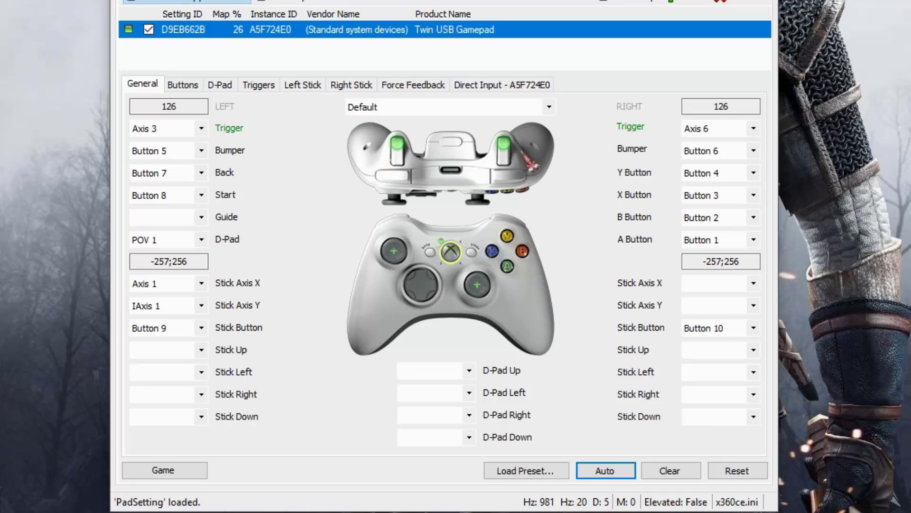
Record gamepad Button 5 as Controller 1's left Trigger and Button 6 as its right Trigger
left_click(192, 132)
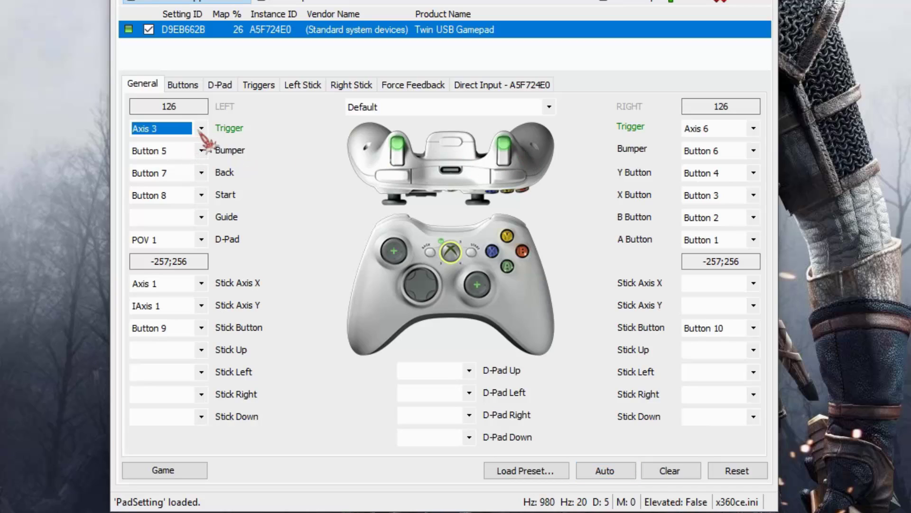
left_click(200, 132)
left_click(182, 165)
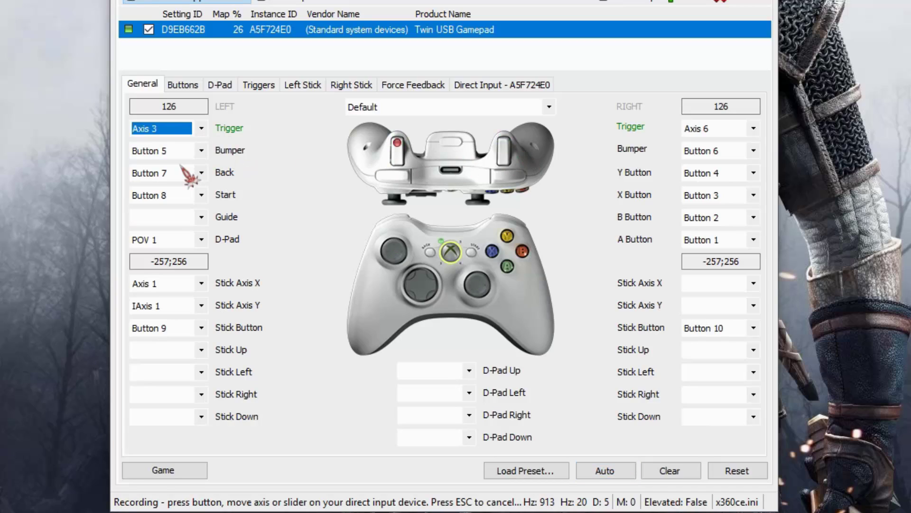
left_click(719, 130)
left_click(718, 166)
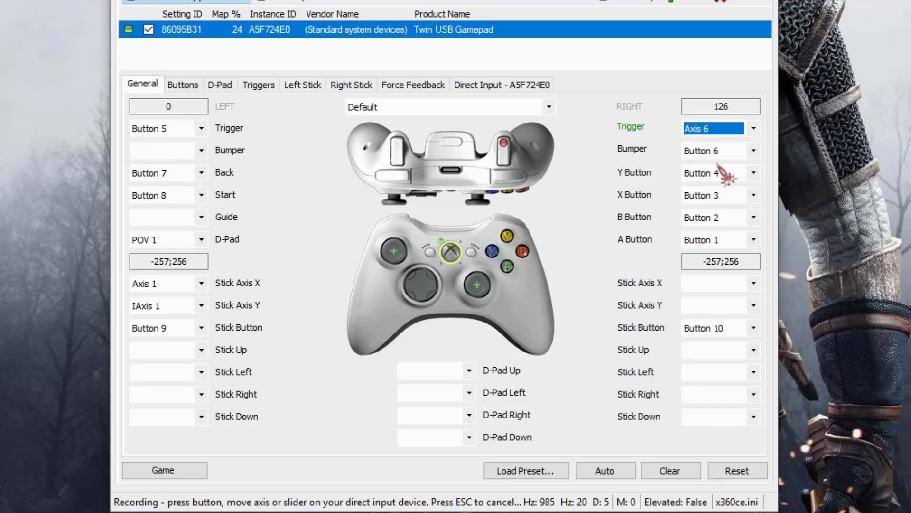
left_click(719, 129)
left_click(718, 165)
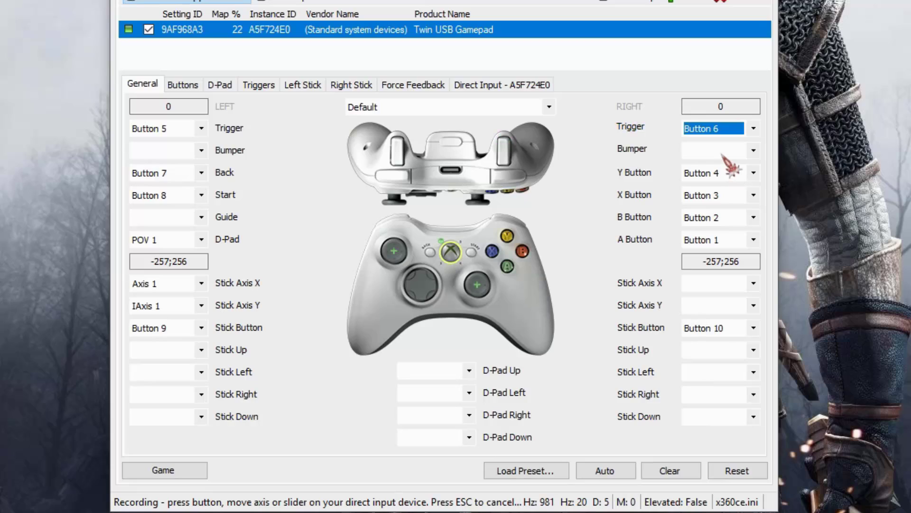
Record gamepad Button 8 as the right Bumper and Button 7 as the left Bumper
left_click(722, 152)
left_click(716, 187)
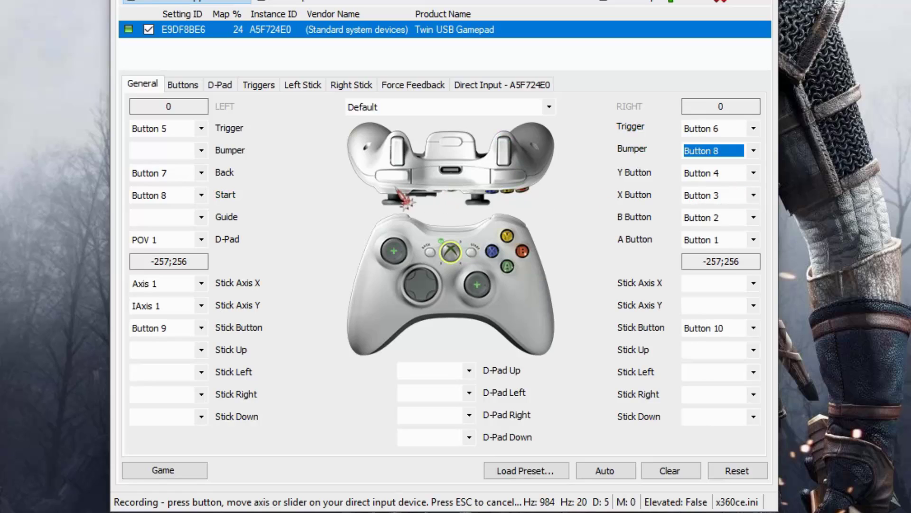
left_click(182, 151)
left_click(163, 186)
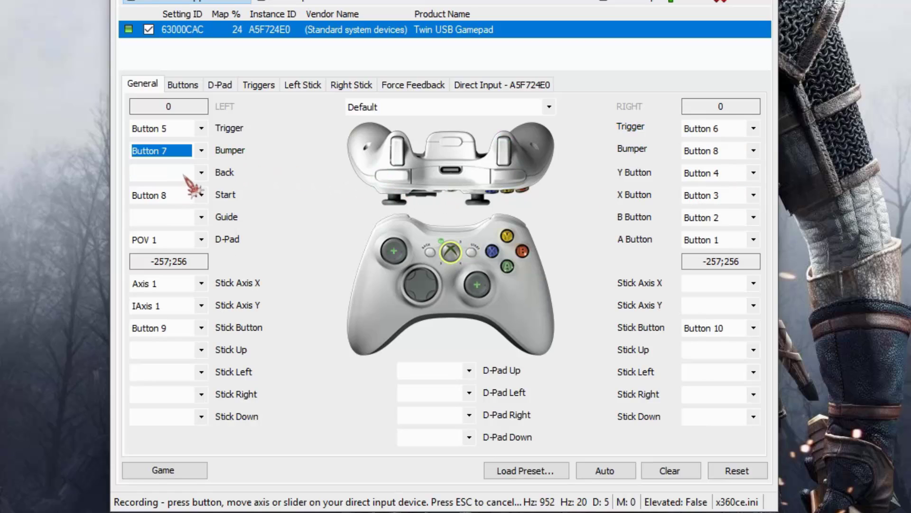
Record gamepad Button 9 as the Back button and Button 10 as the Start button
left_click(183, 174)
left_click(164, 207)
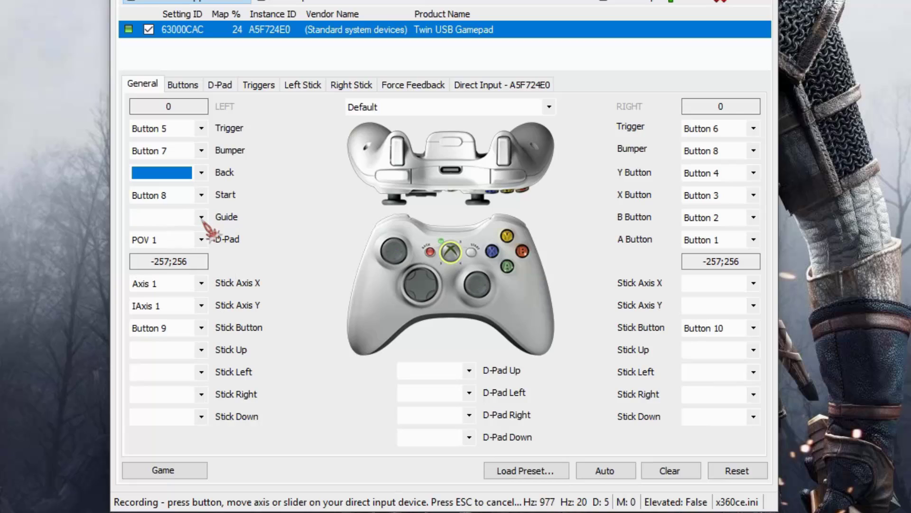
left_click(185, 196)
left_click(166, 231)
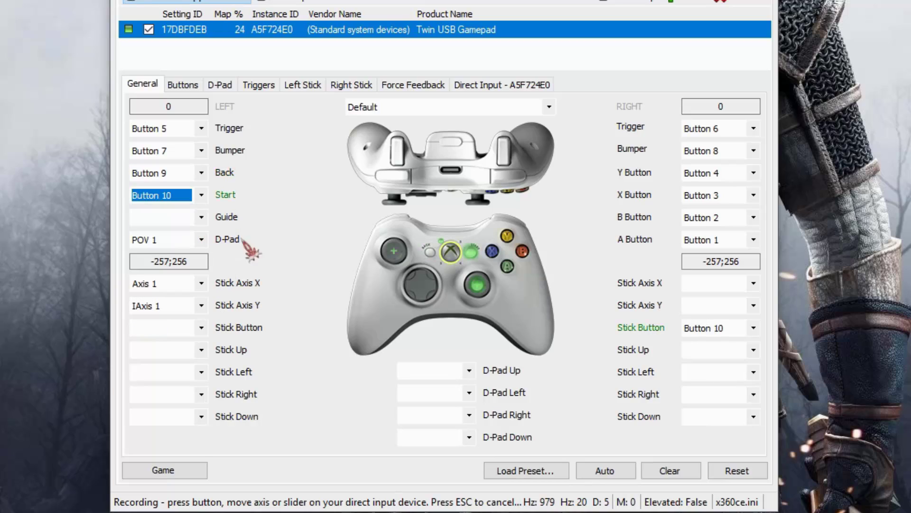
Record gamepad Button 1 as the Y Button and Button 4 as the X Button
left_click(716, 174)
left_click(714, 210)
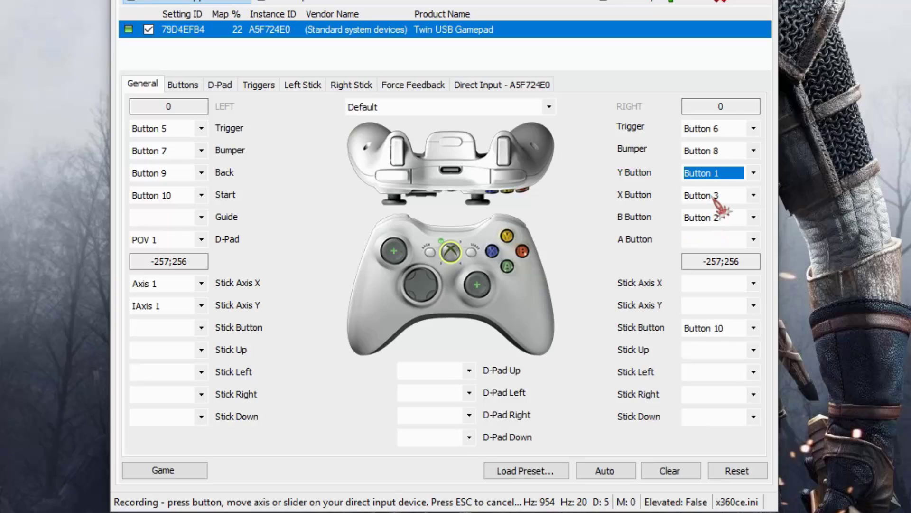
left_click(715, 197)
left_click(717, 229)
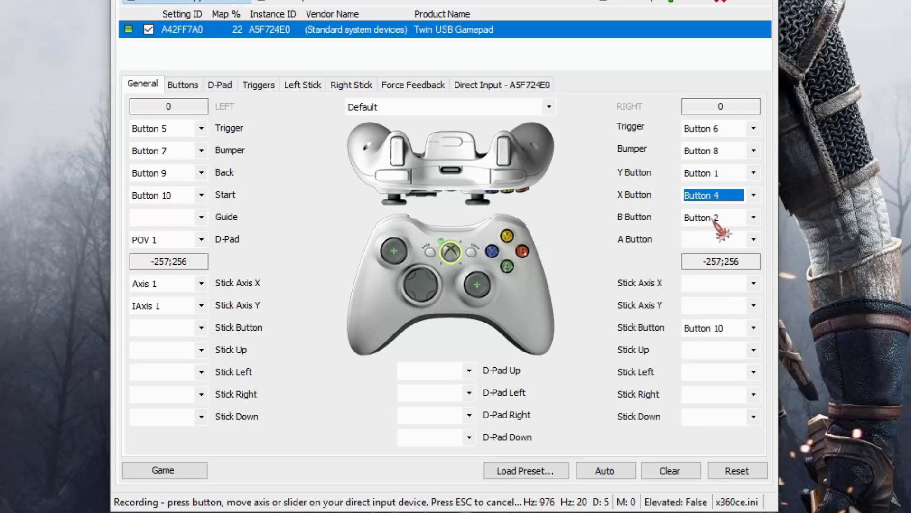
Record gamepad Button 3 as the A Button and Button 2 as the B Button
left_click(714, 220)
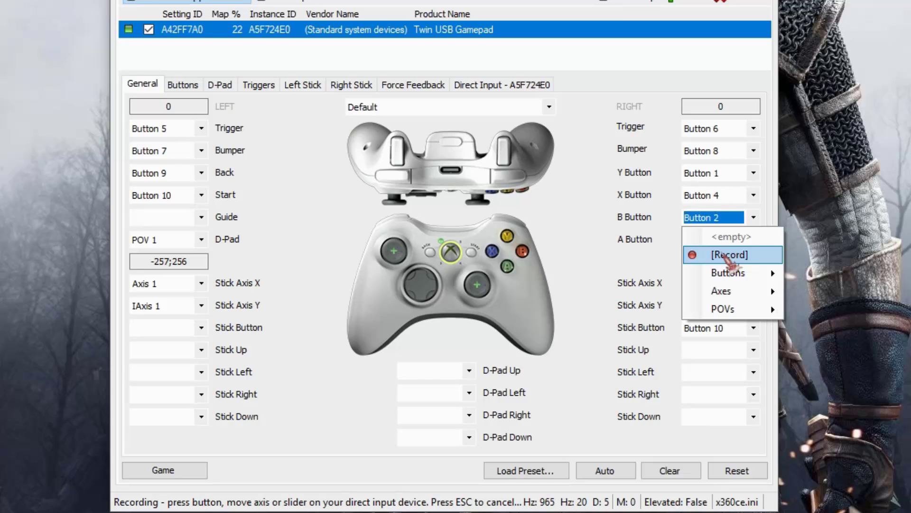
left_click(725, 254)
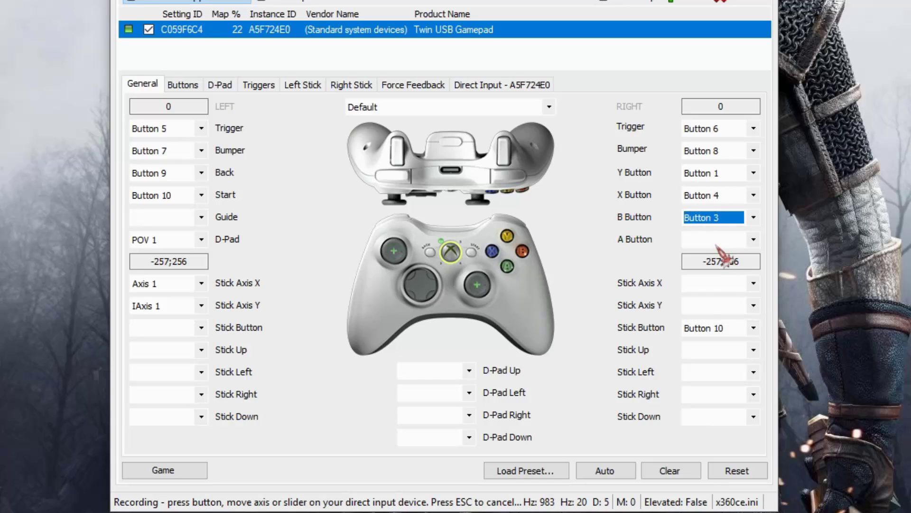
left_click(716, 243)
left_click(728, 276)
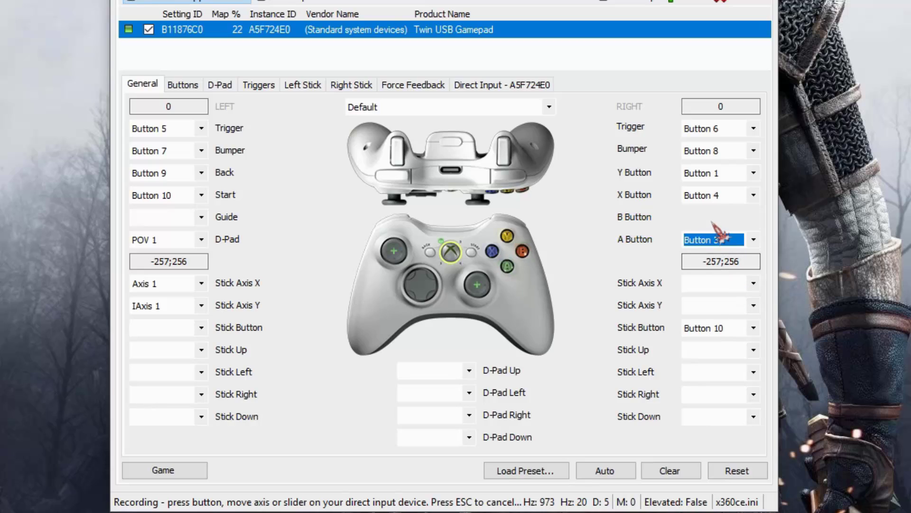
left_click(714, 217)
left_click(728, 255)
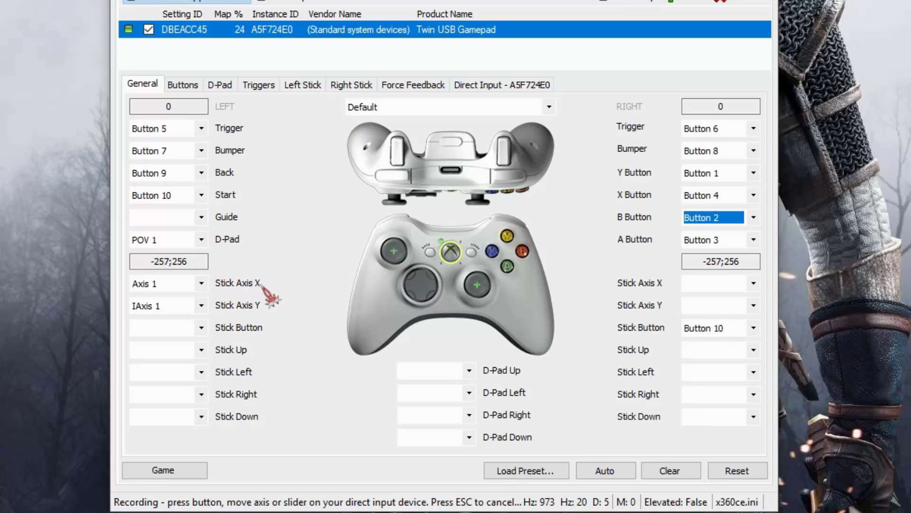
Record a gamepad input for the left stick's Stick Axis X, and set it back to Axis 1
left_click(202, 283)
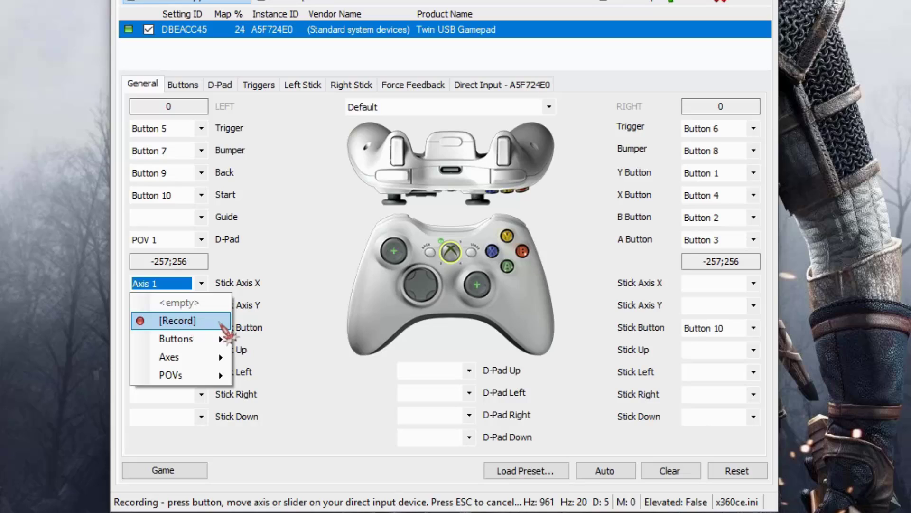
left_click(221, 324)
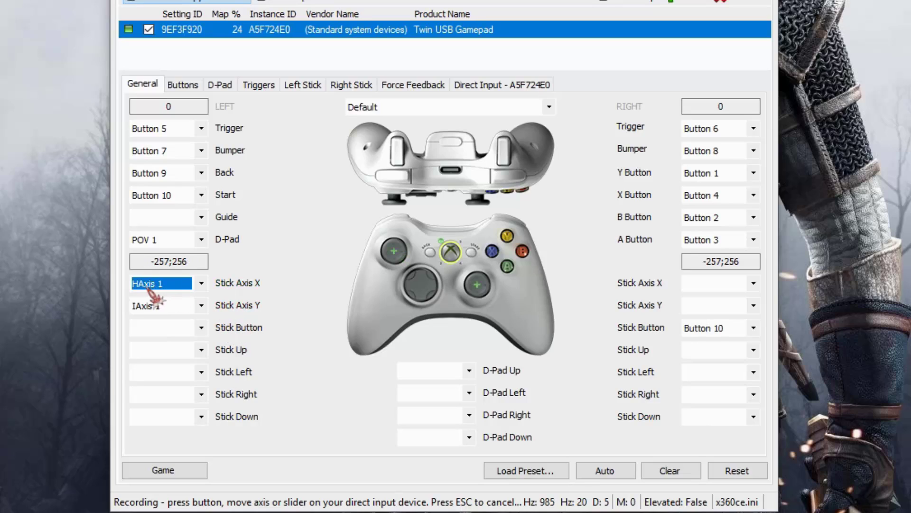
left_click(201, 283)
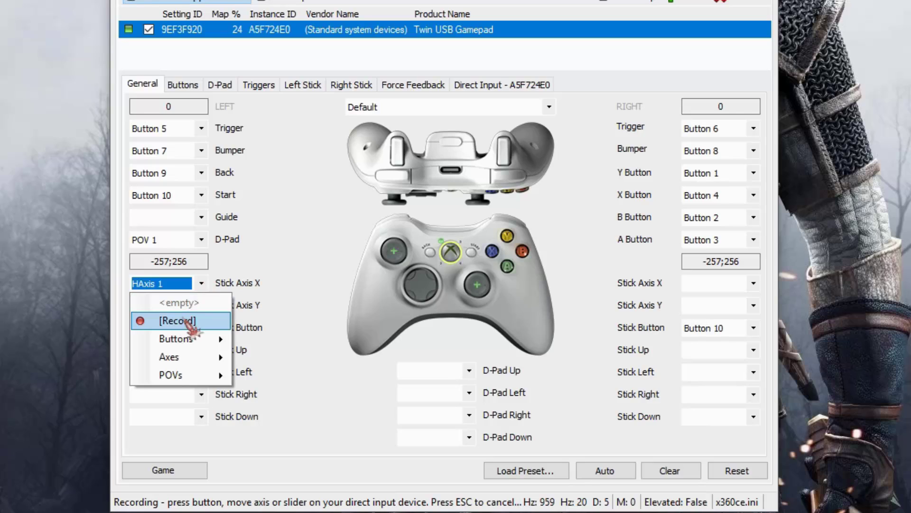
mouse_move(209, 356)
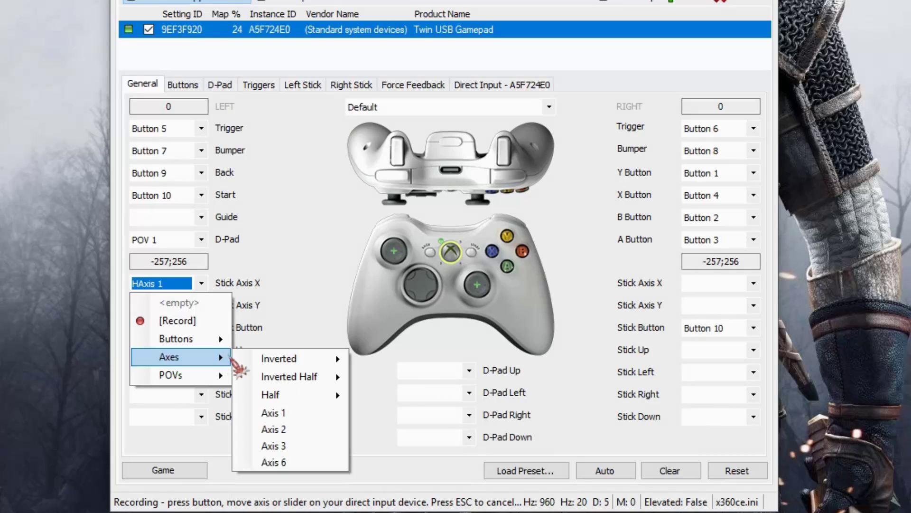
left_click(271, 411)
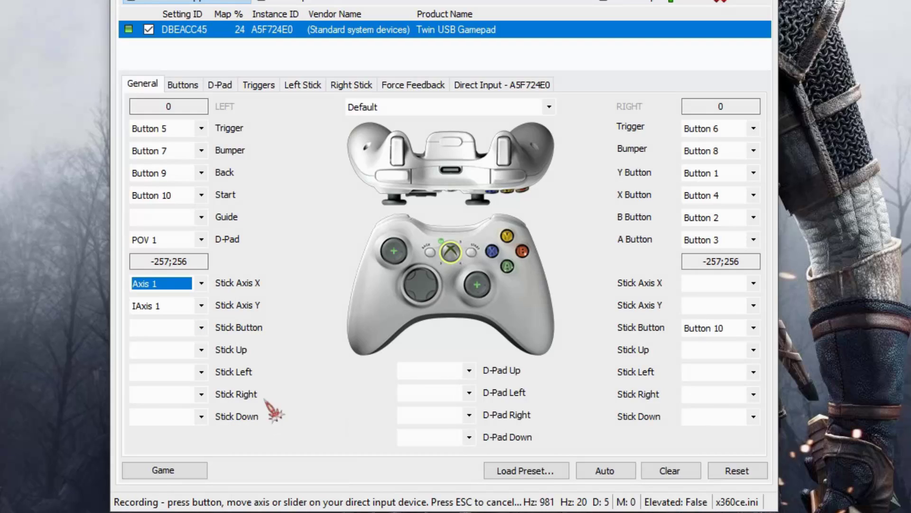
Set the left stick's Stick Axis Y to inverted IAxis 2 and record Button 11 as its Stick Button
left_click(201, 305)
mouse_move(209, 379)
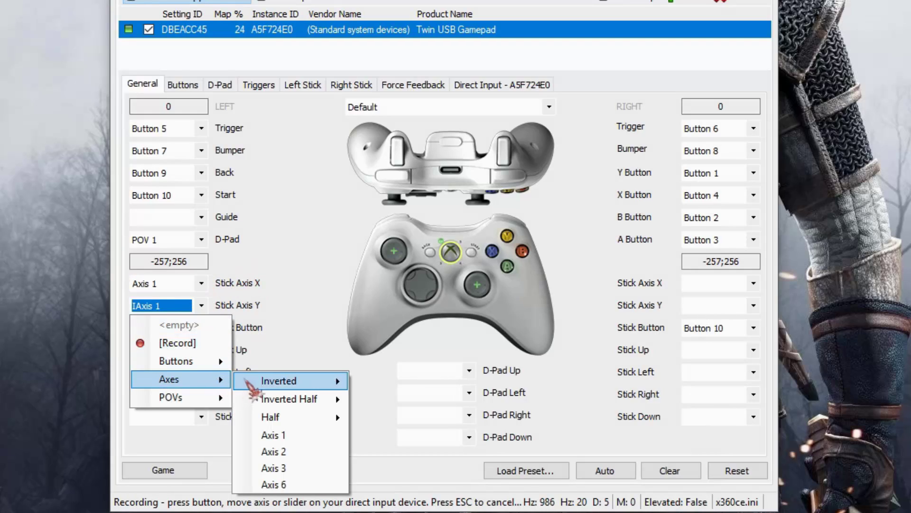
mouse_move(258, 382)
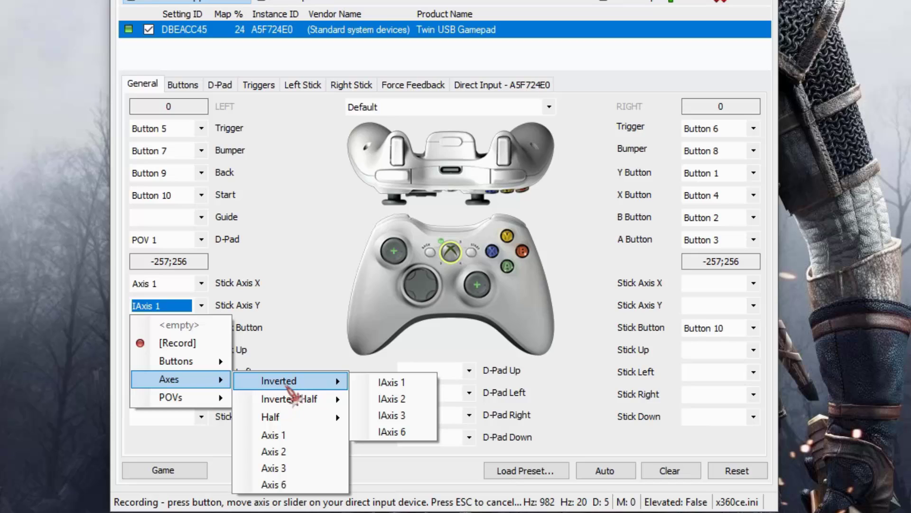
left_click(386, 398)
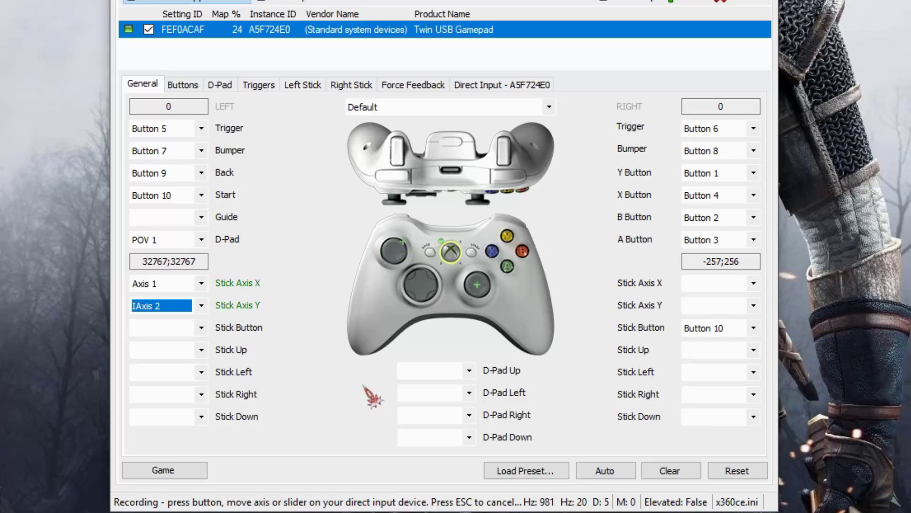
left_click(201, 328)
left_click(177, 365)
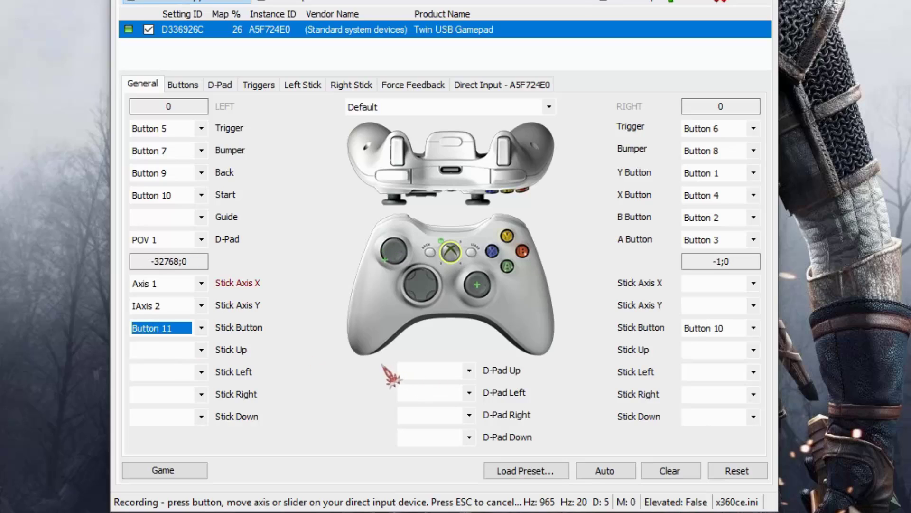
Set the right stick's Stick Axis X to Axis 6 and its Stick Axis Y to inverted IAxis 3
left_click(702, 285)
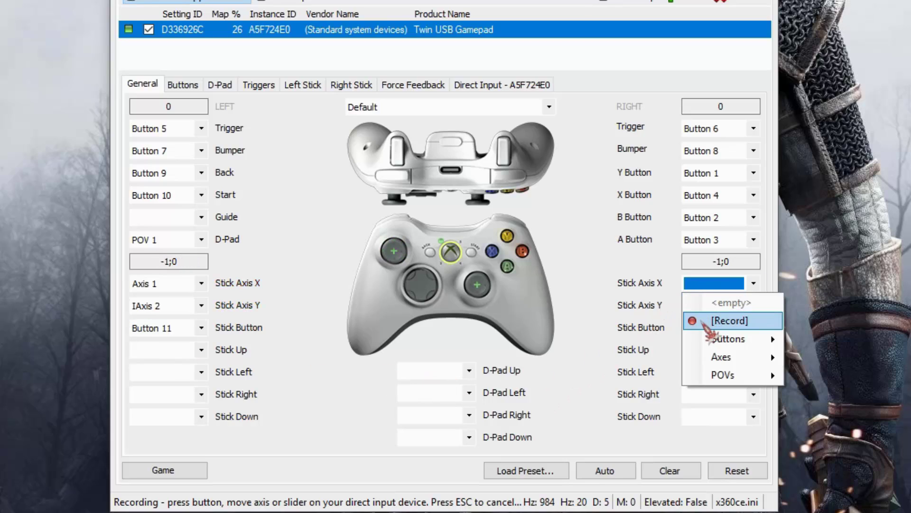
left_click(718, 323)
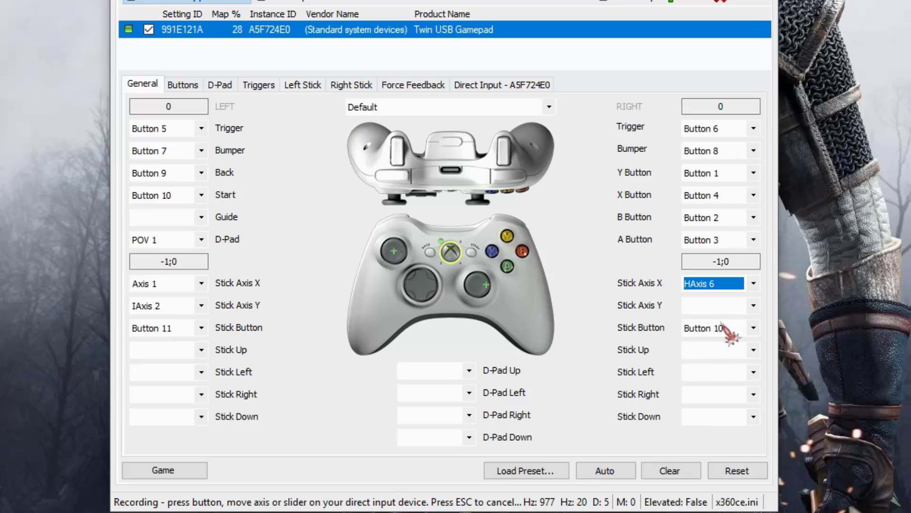
left_click(753, 285)
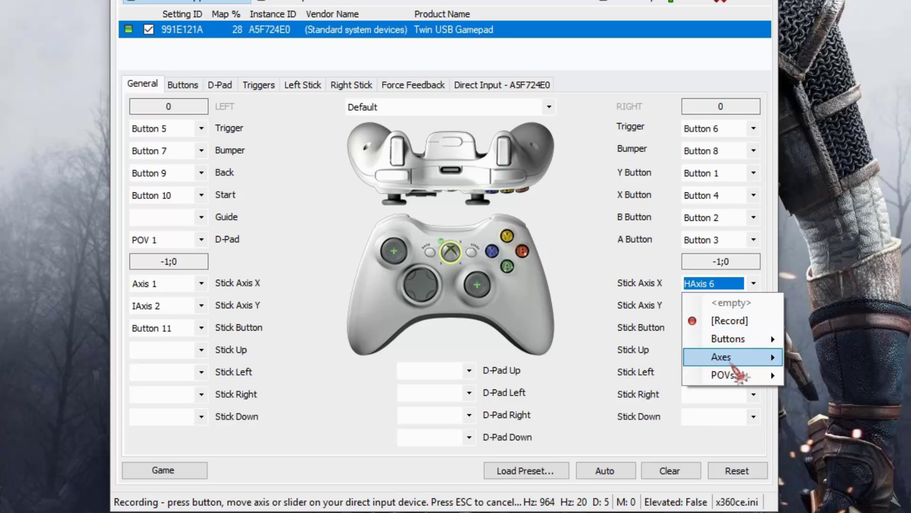
mouse_move(740, 363)
left_click(826, 463)
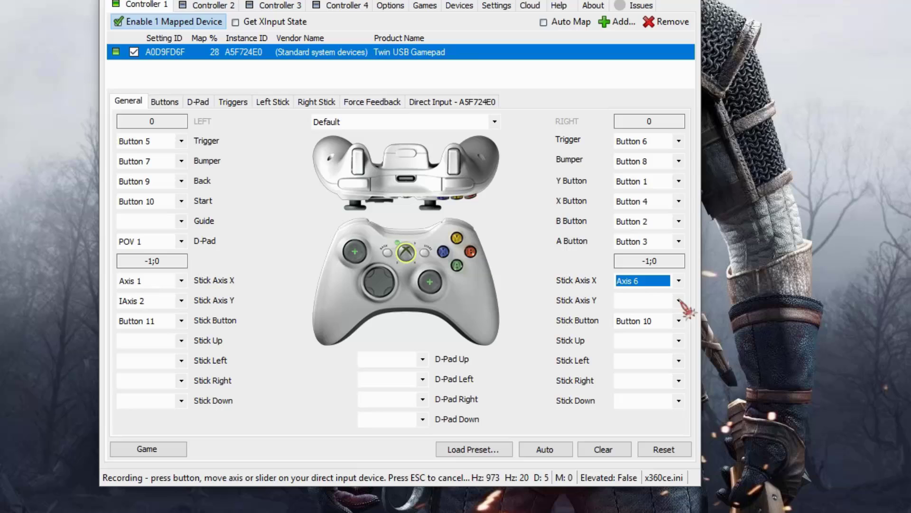
left_click(753, 305)
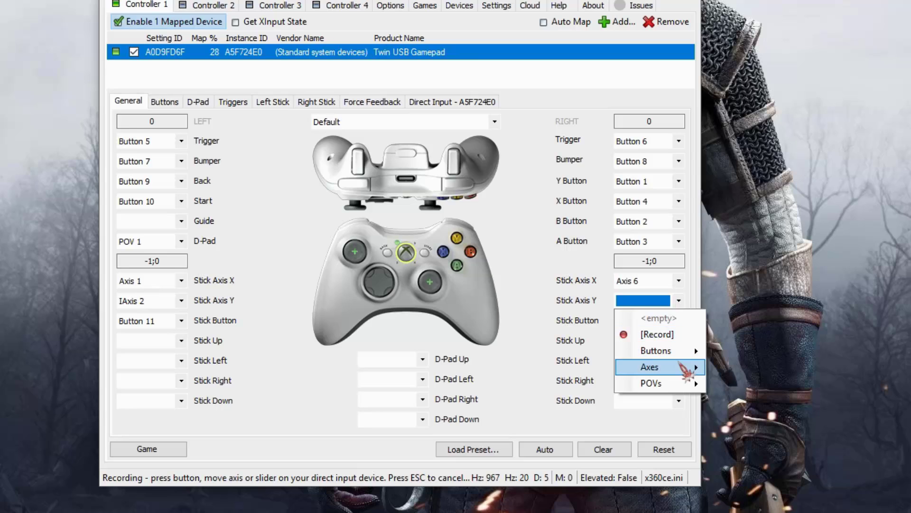
mouse_move(688, 367)
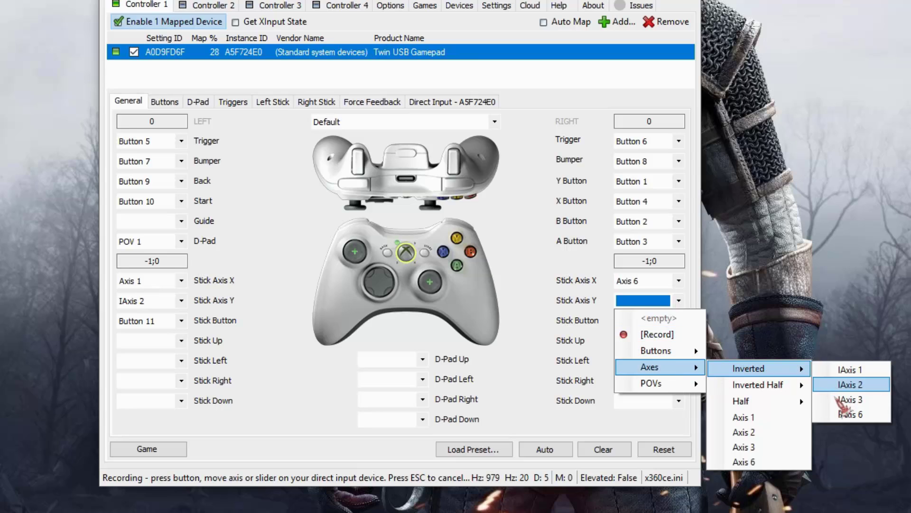
left_click(840, 400)
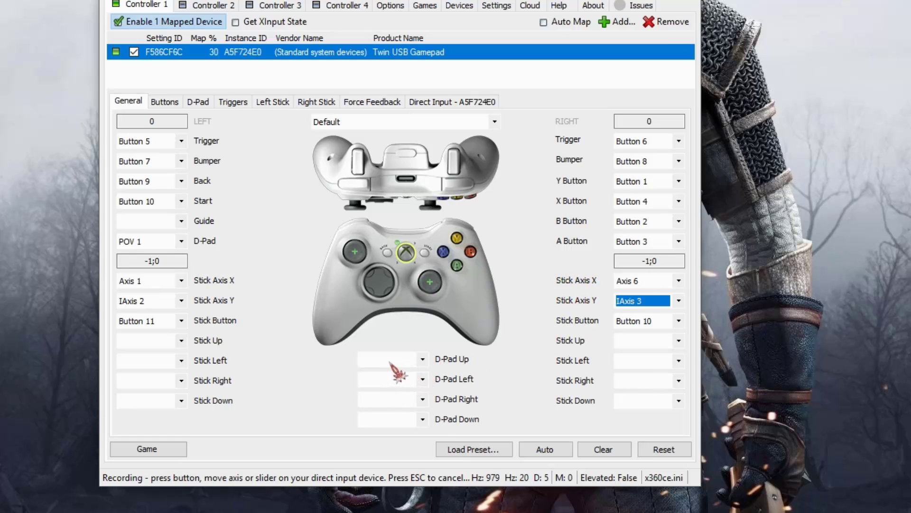
Record the four D-Pad directions as POV 1 Up, POV 1 Left, POV 1 Right and POV 1 Down
left_click(390, 362)
left_click(388, 369)
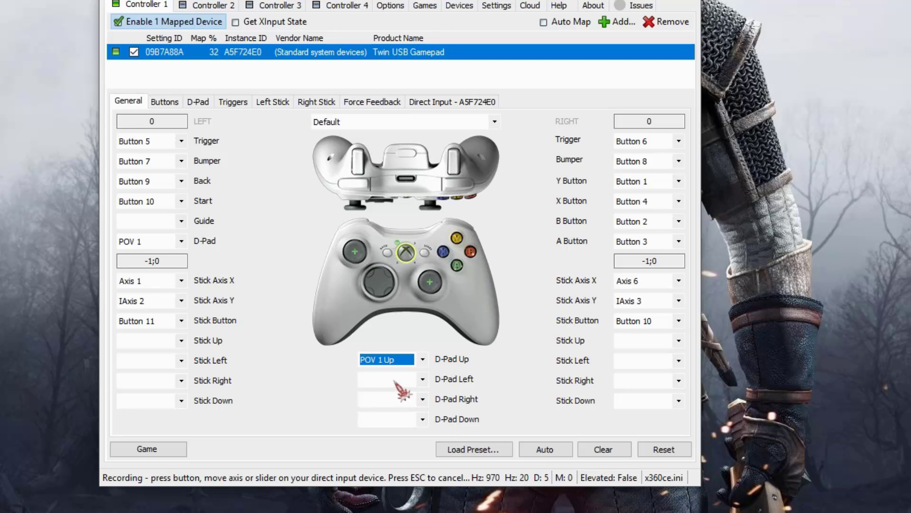
left_click(397, 380)
left_click(401, 413)
left_click(398, 402)
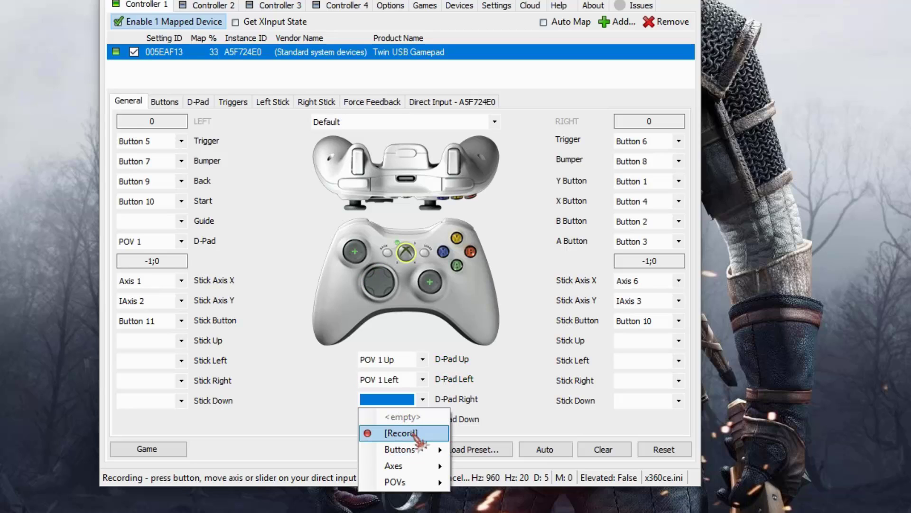
left_click(414, 433)
left_click(399, 419)
left_click(403, 452)
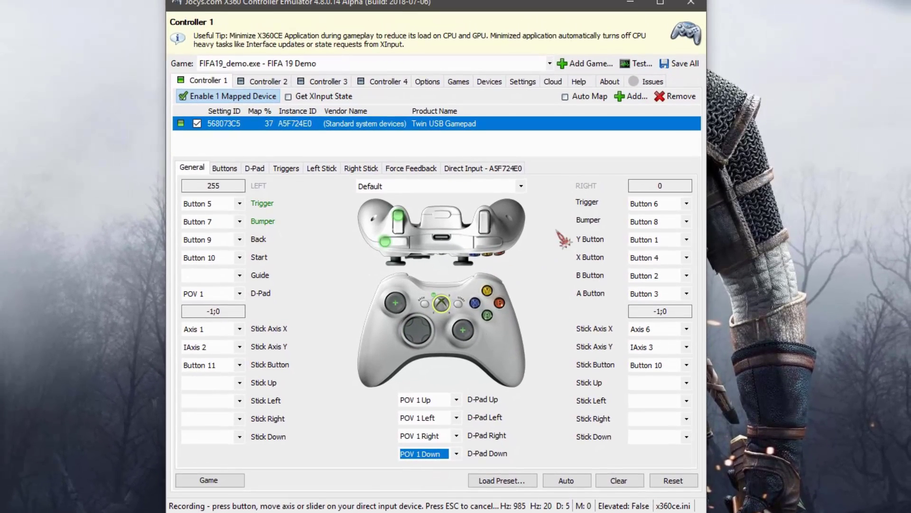
Save all emulator settings for the FIFA 19 Demo and return to the Controller 1 settings
left_click(677, 63)
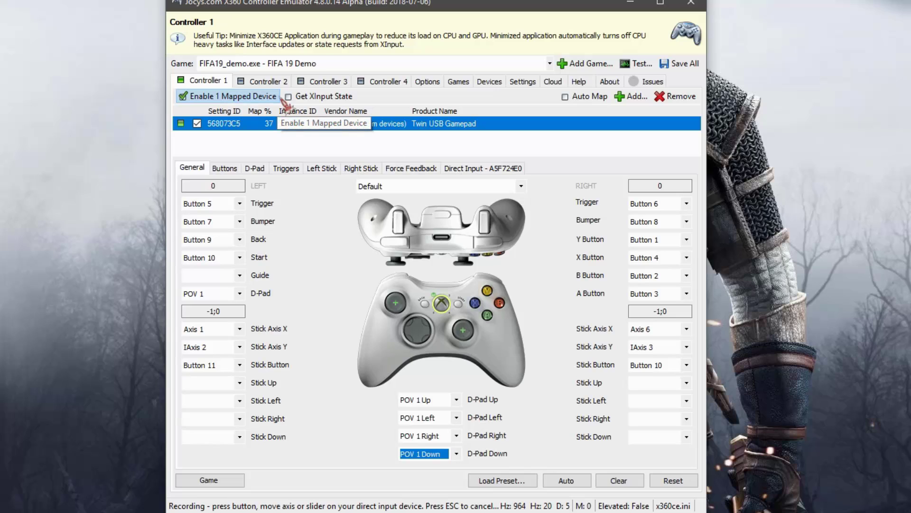
left_click(266, 82)
left_click(205, 80)
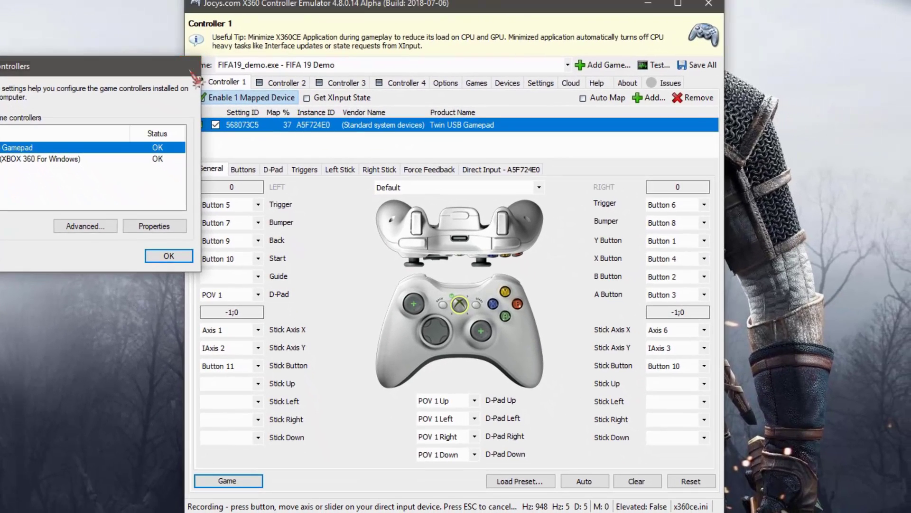
left_click(269, 86)
left_click(507, 83)
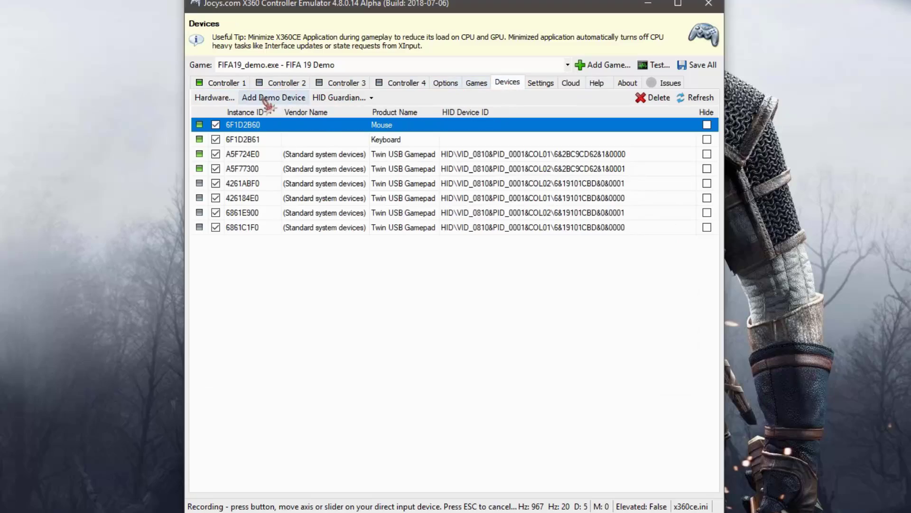
left_click(221, 83)
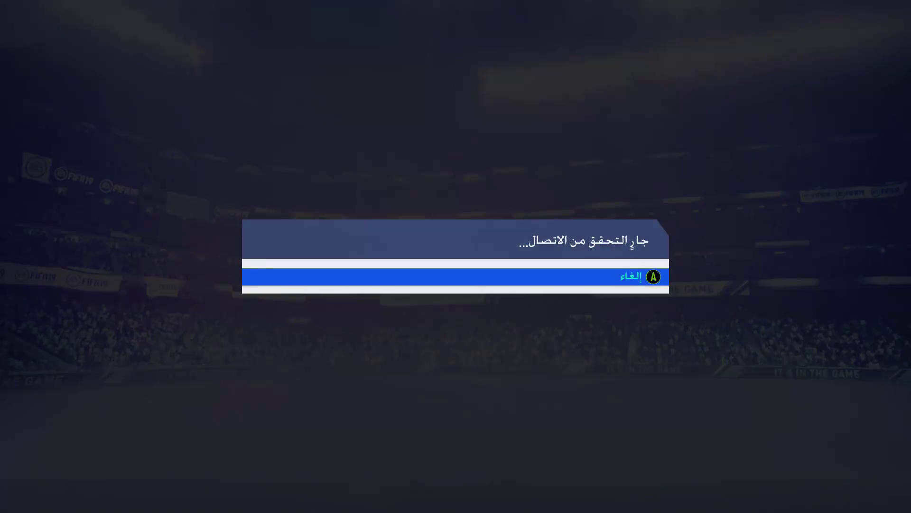
Switch to the FIFA 19 demo's side selection screen and test the controllers by moving them between the home, centre and away columns
key("Return")
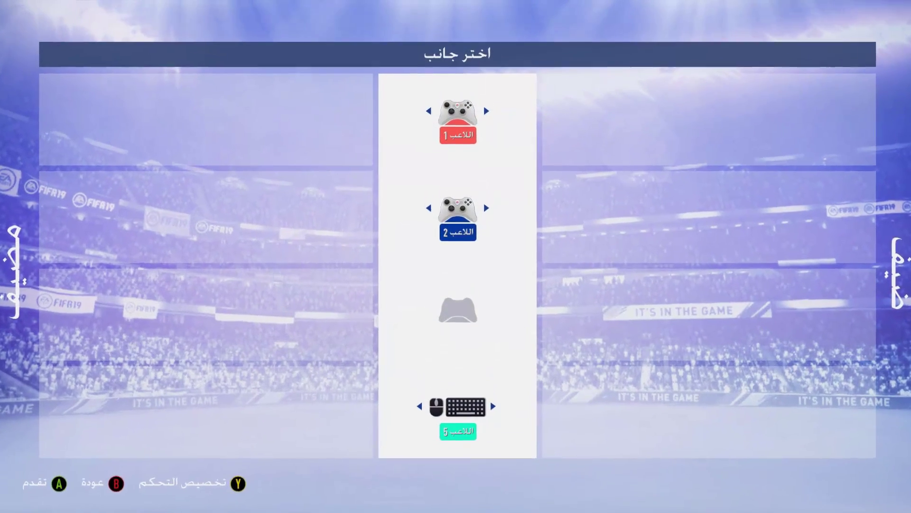
key("Left")
key("Left")
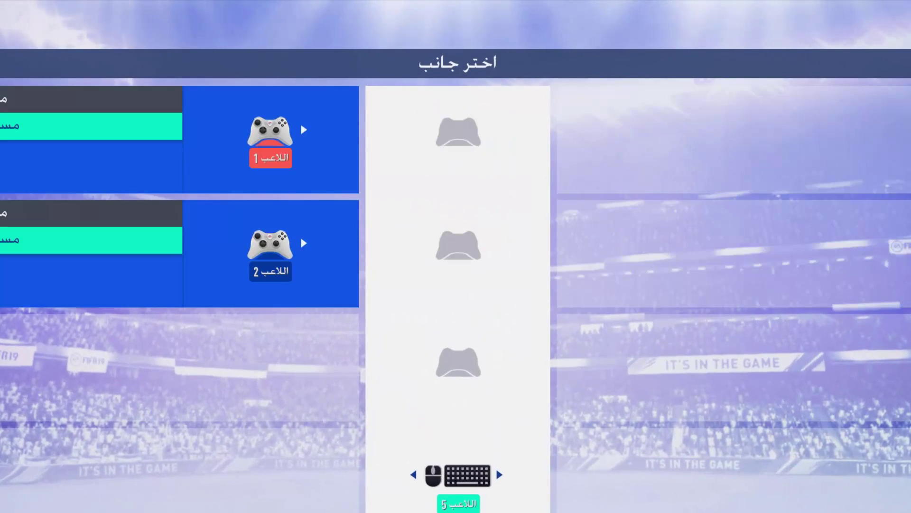
key("Right")
key("Right")
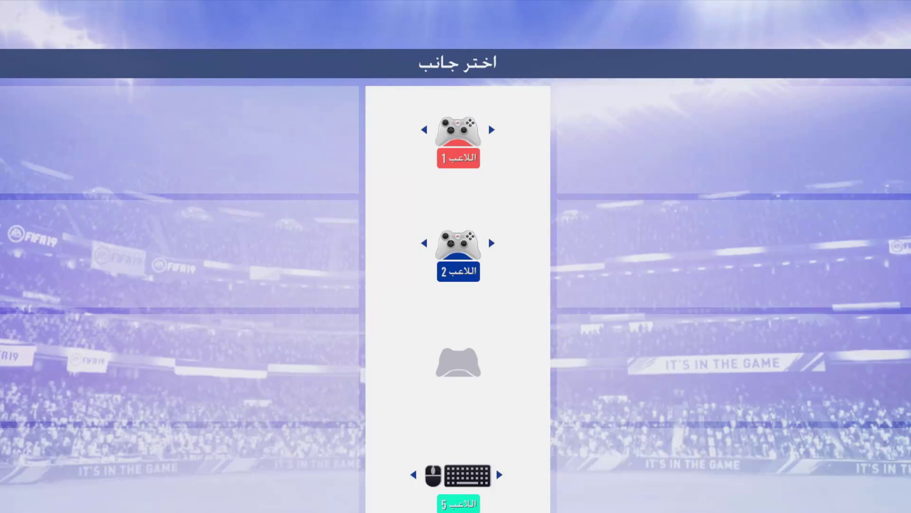
key("Right")
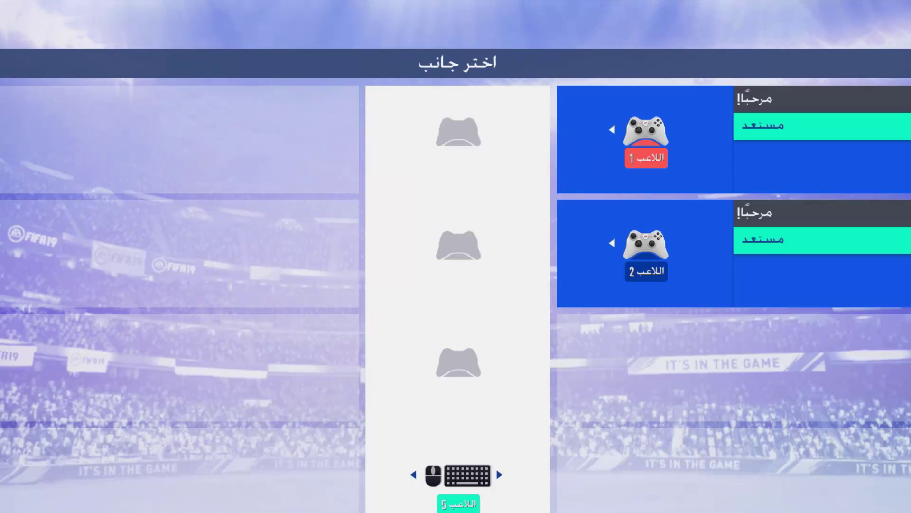
key("Left")
key("Left")
key("Right")
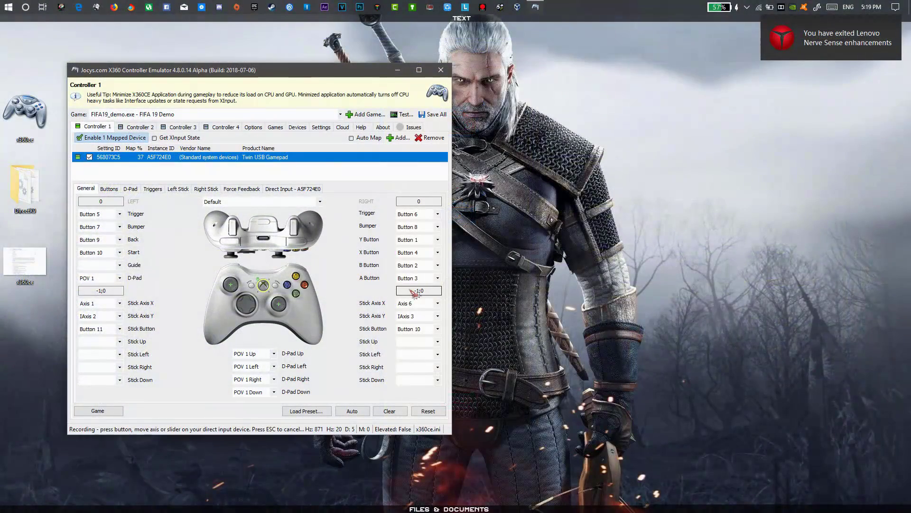
In X360 Controller Emulator, hide the two connected Twin USB Gamepad devices, A5F724E0 and A5F77300, and save all settings
left_click_drag(278, 76, 357, 86)
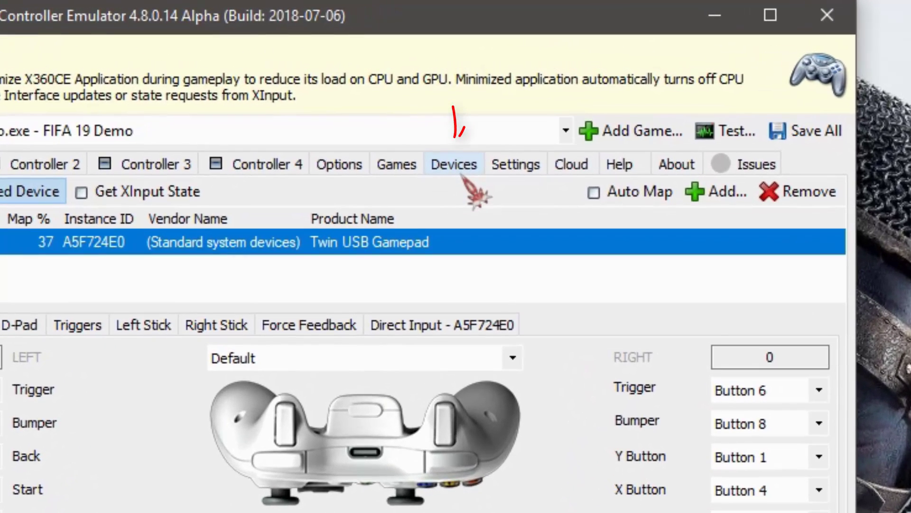
left_click(459, 162)
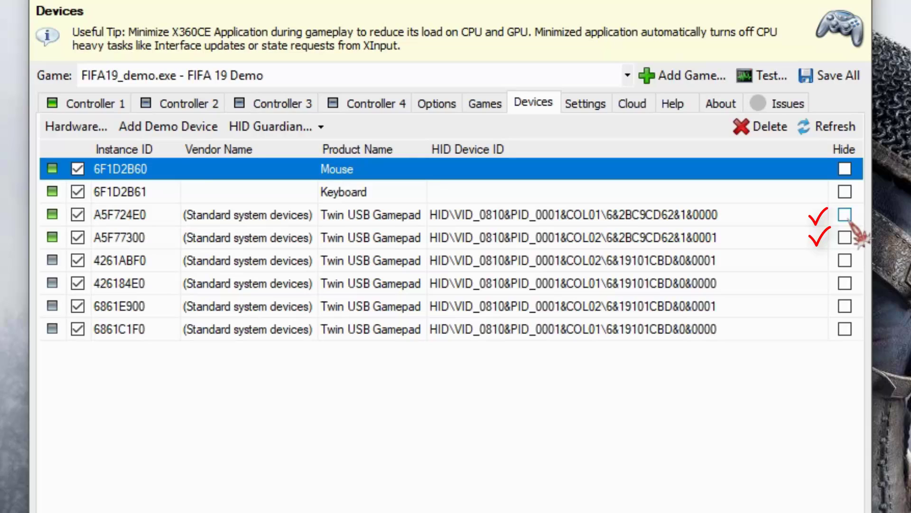
left_click(845, 214)
left_click(845, 238)
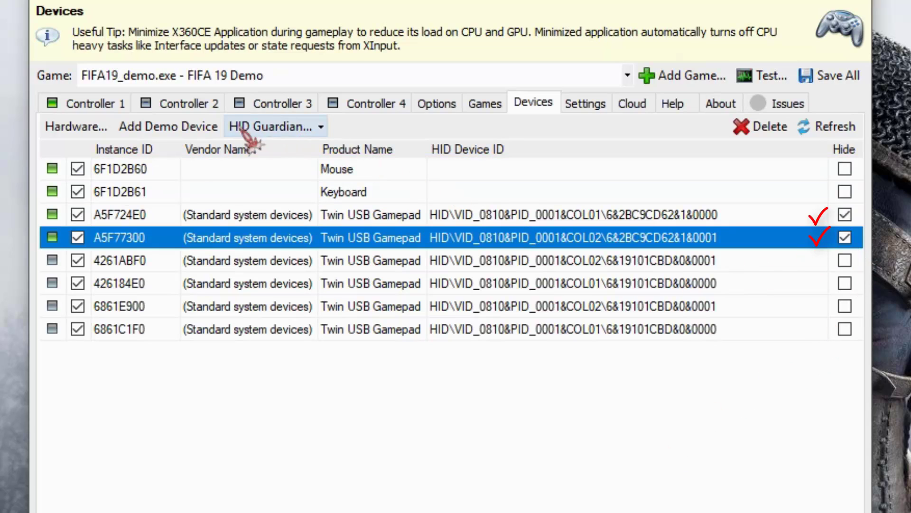
left_click(107, 108)
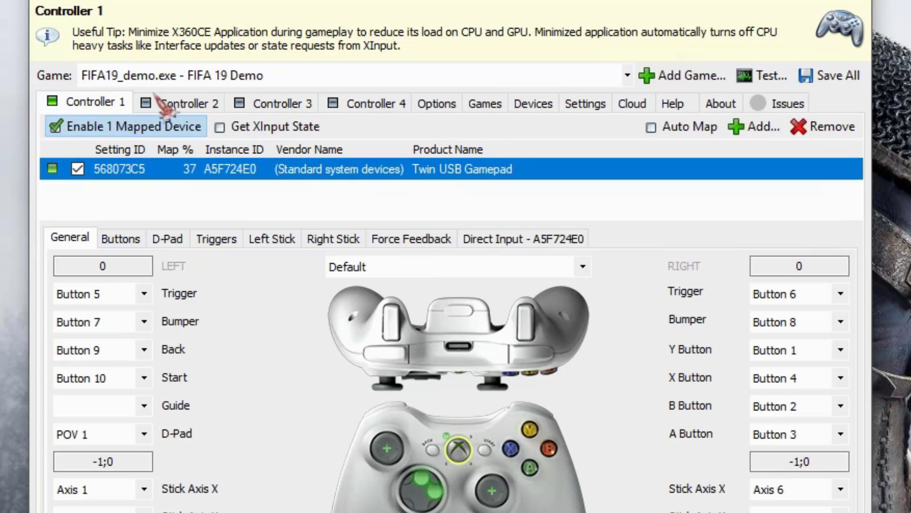
left_click(845, 87)
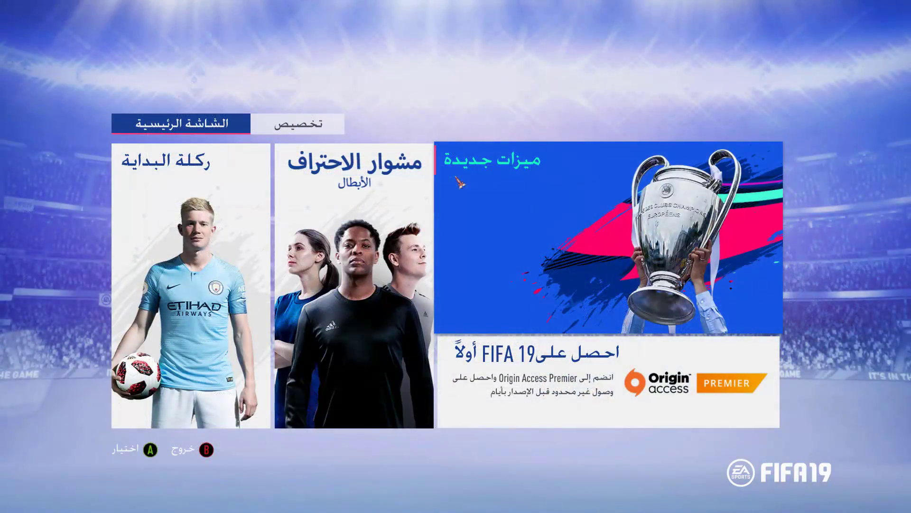
Switch to the FIFA 19 demo's main menu, move between its tiles and start the Kick-Off mode
key("Left")
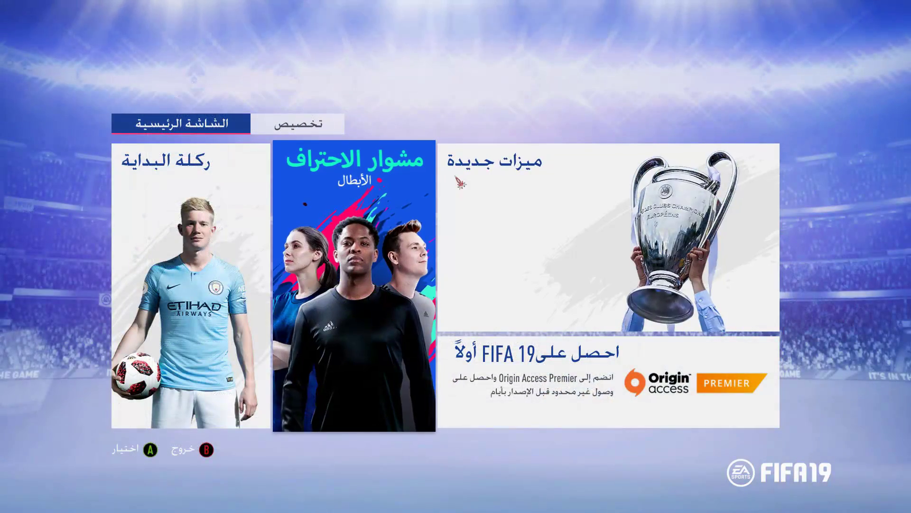
key("Left")
key("Right")
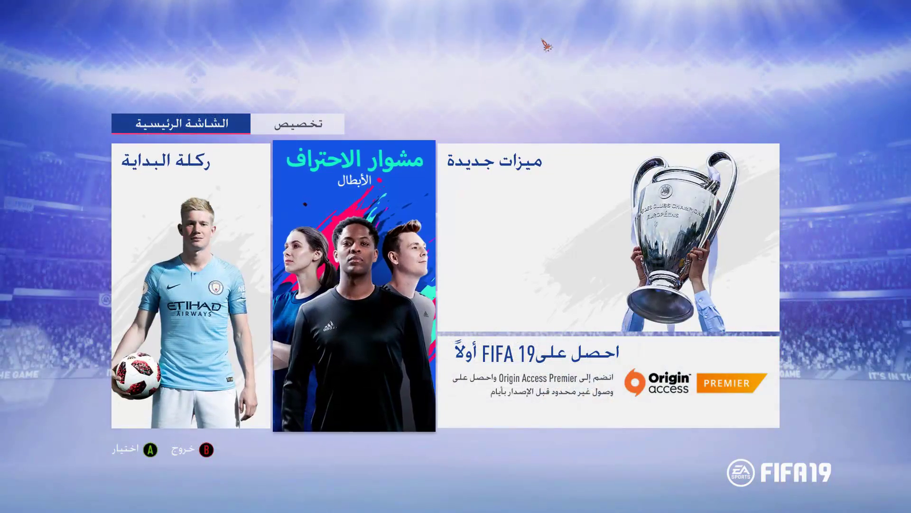
key("Left")
key("Return")
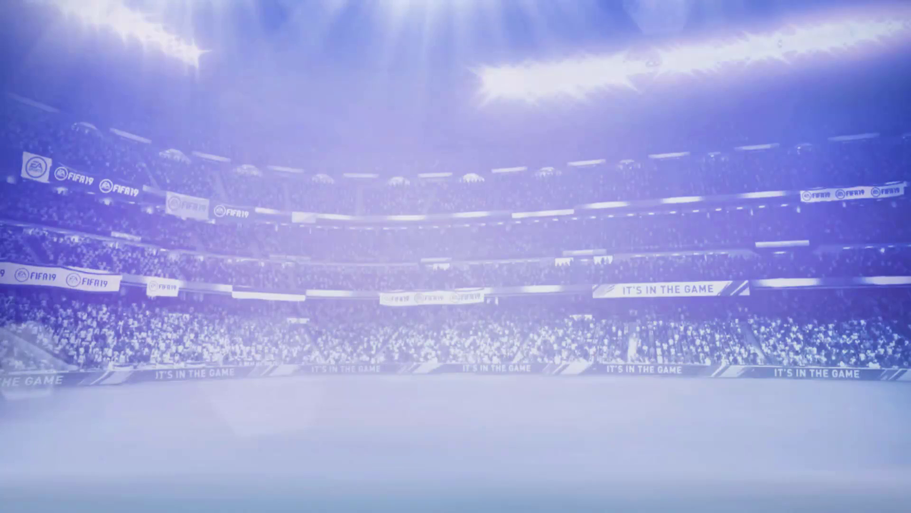
Test the Player 1 controller by moving it between the side columns, and confirm it on the home side
key("Right")
key("Left")
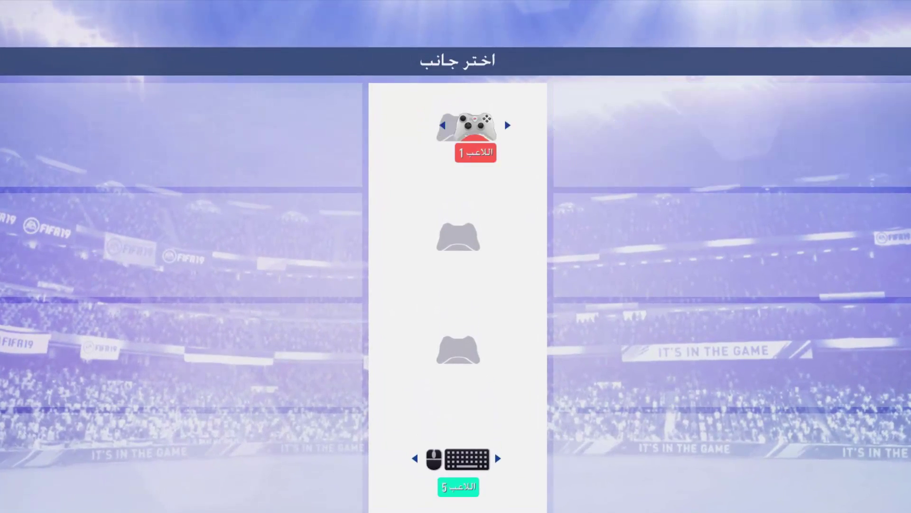
key("Left")
key("Right")
key("Left")
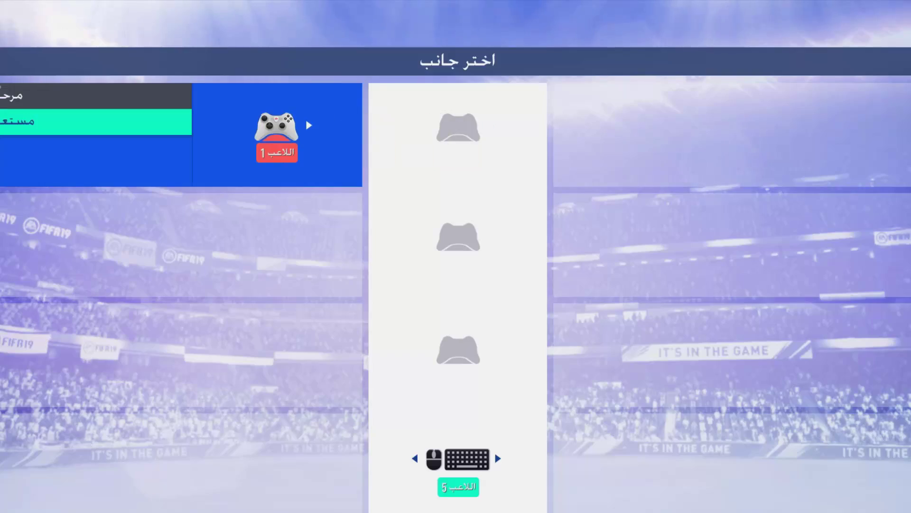
key("Return")
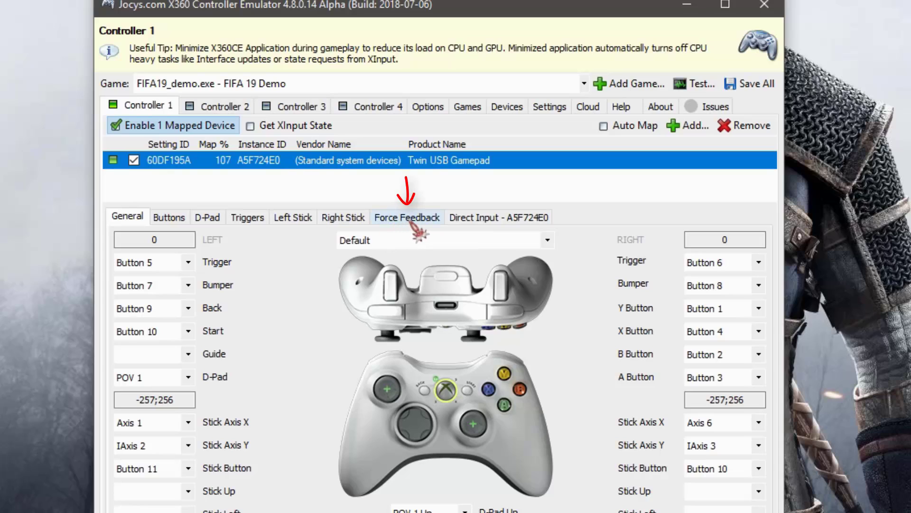
In X360 Controller Emulator, enable Force Feedback for Controller 1 and set its Effects Type / Implementation to PeriodicSine
left_click(403, 218)
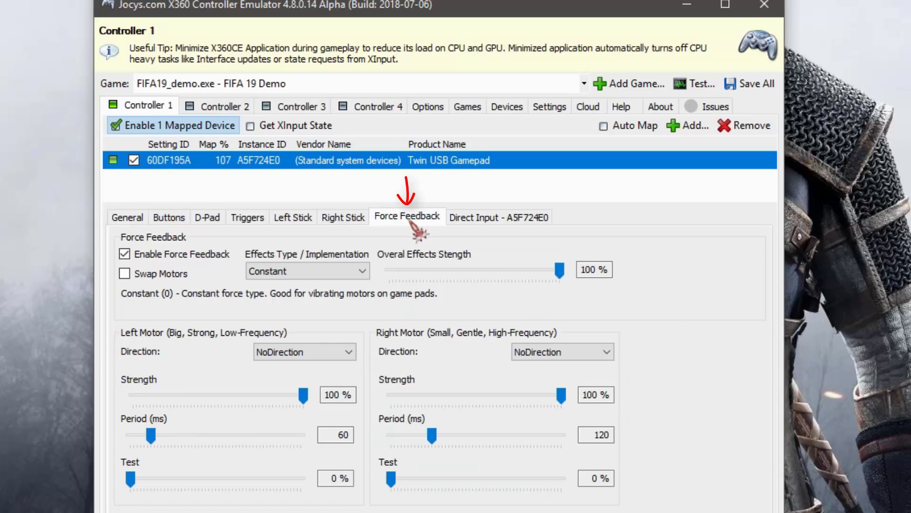
left_click(167, 257)
left_click(174, 255)
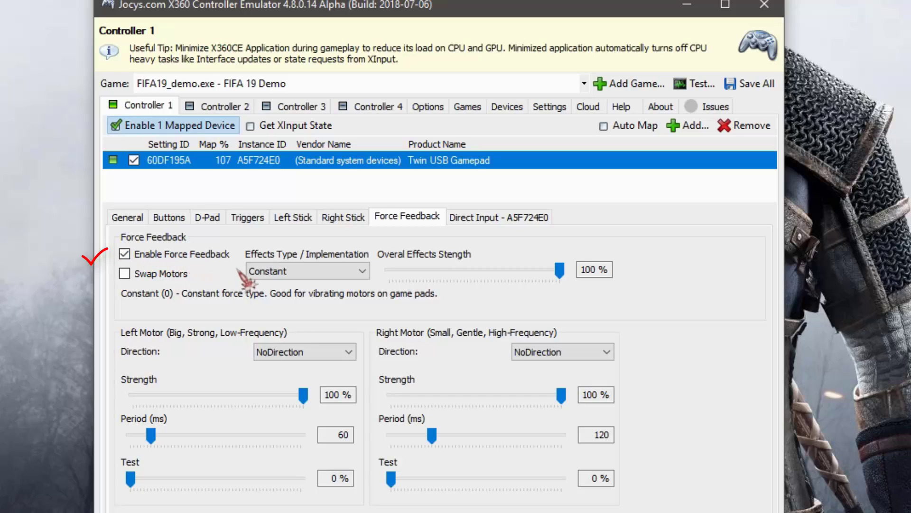
left_click(298, 274)
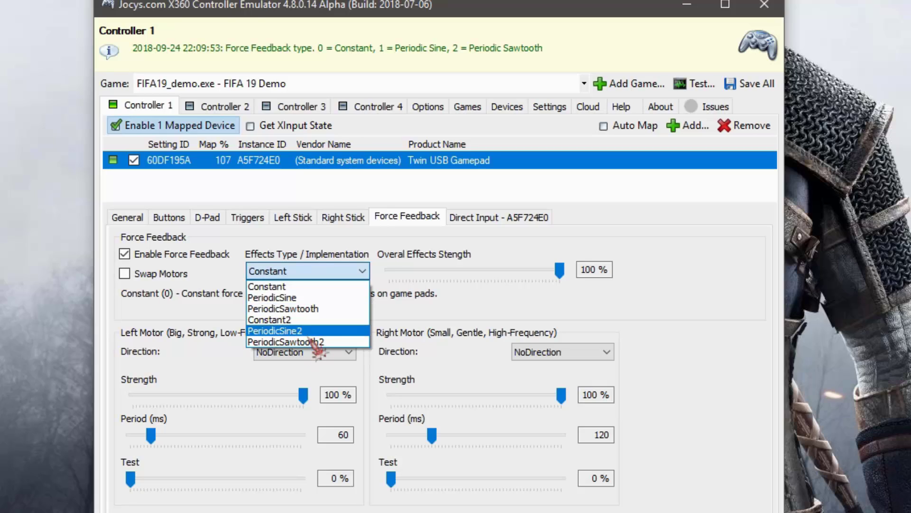
left_click(299, 287)
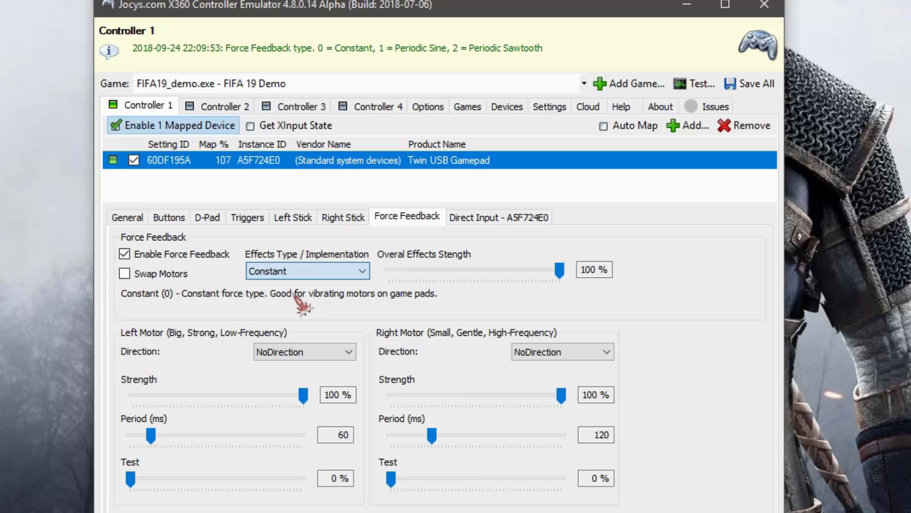
left_click(304, 271)
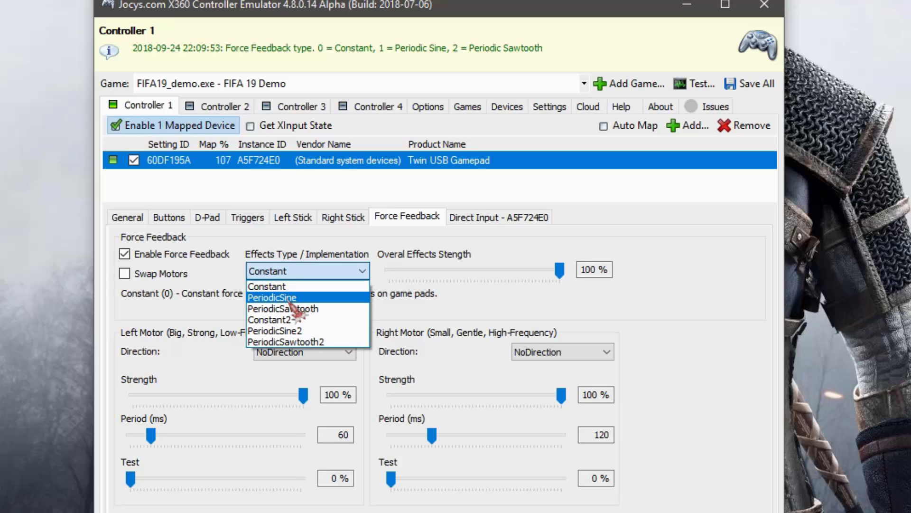
left_click(290, 297)
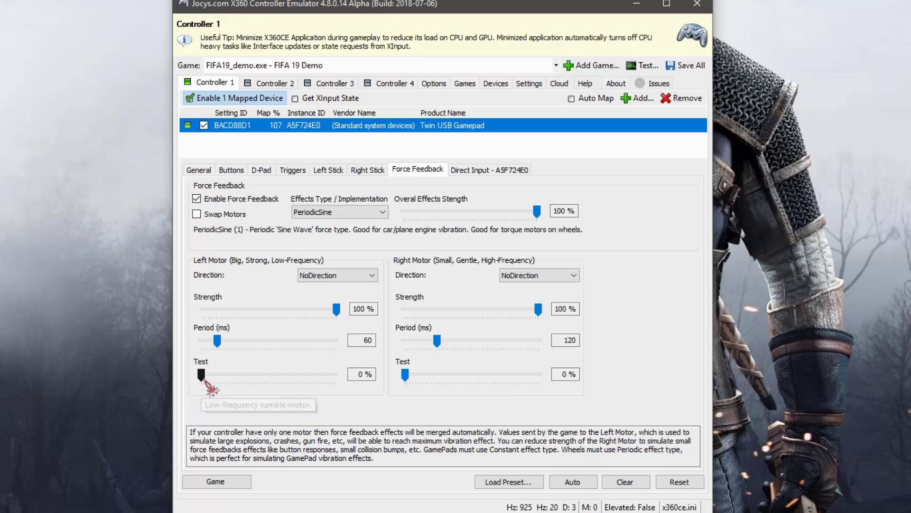
Test the left motor's vibration at 100 %, return it to 0 %, and select the right motor's test control
left_click_drag(143, 459, 309, 461)
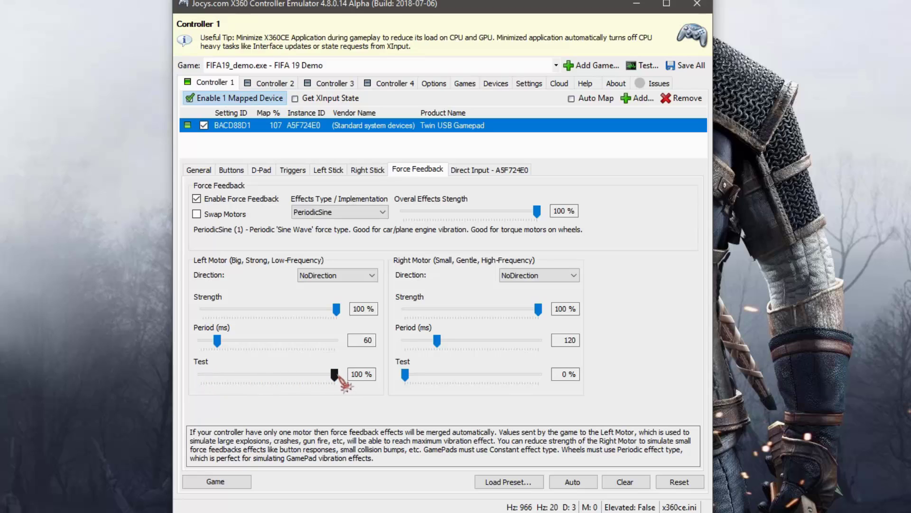
left_click_drag(340, 377, 202, 375)
left_click(405, 375)
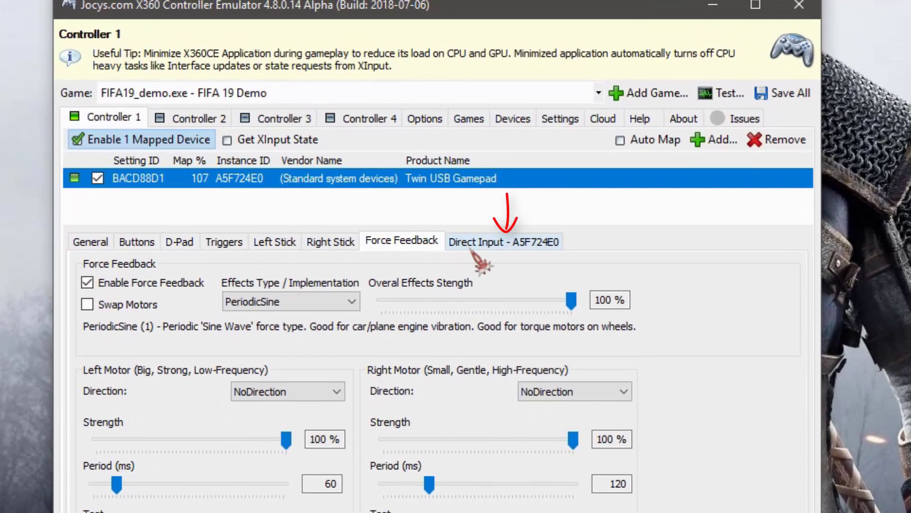
Check the gamepad's FF State in its Direct Input details and return to the Force Feedback settings
left_click(484, 247)
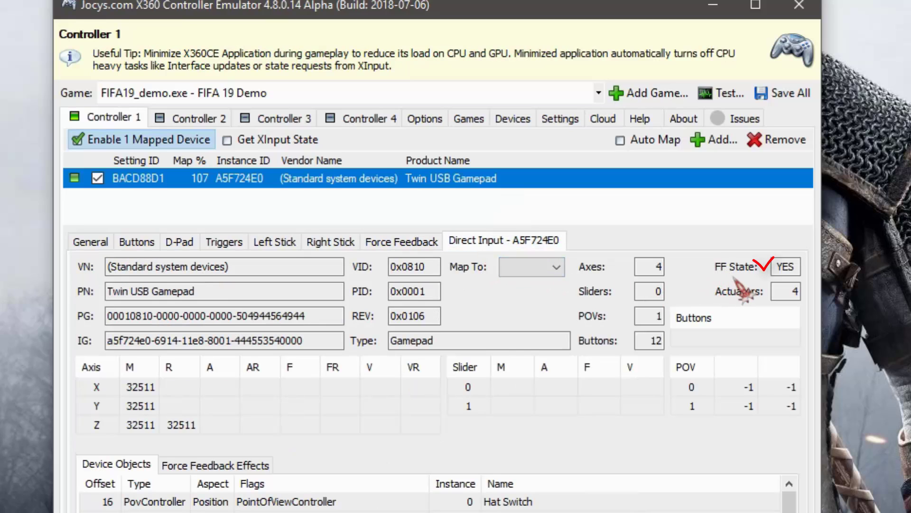
double_click(787, 268)
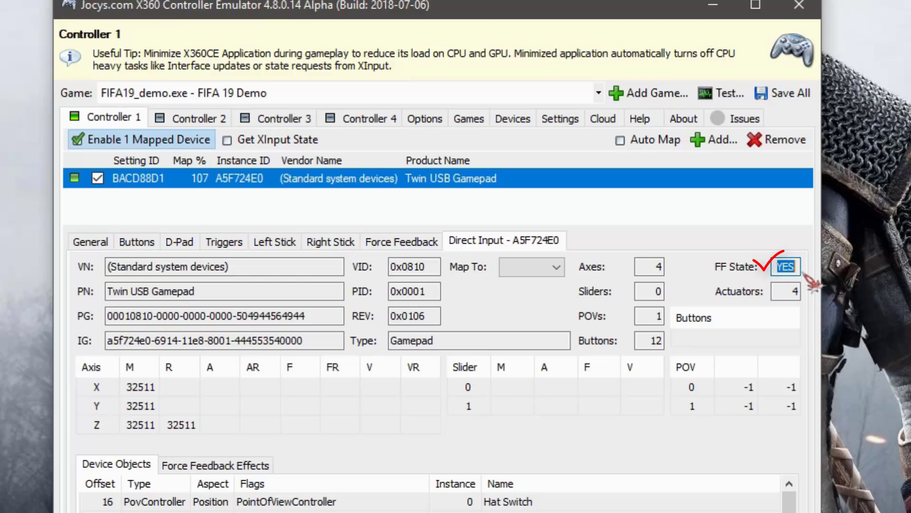
left_click(418, 243)
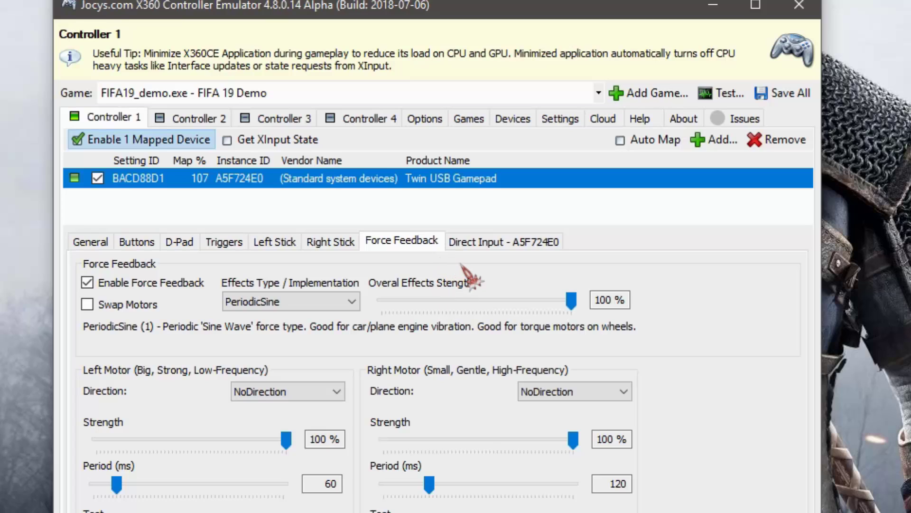
left_click(503, 242)
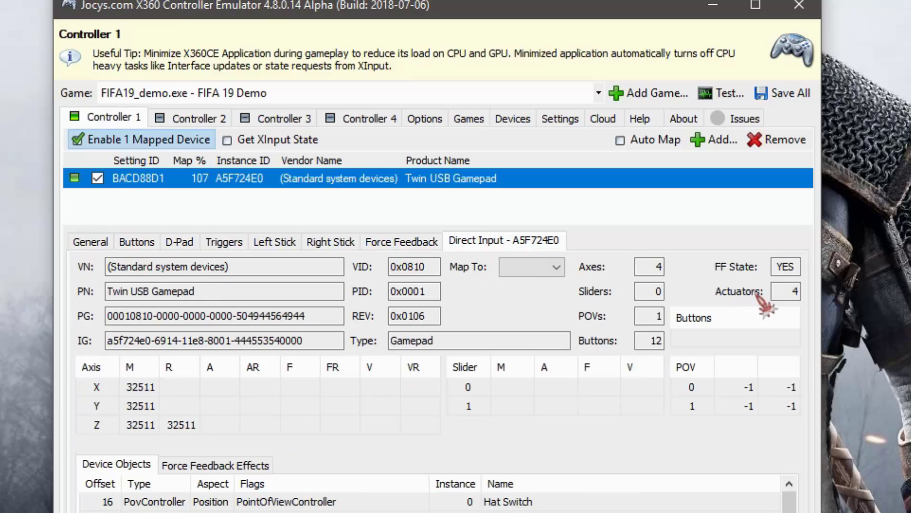
double_click(788, 268)
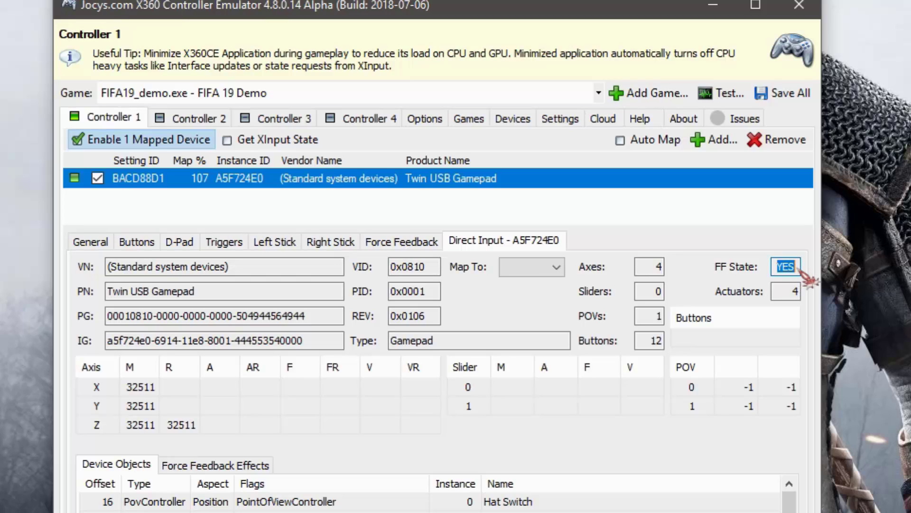
left_click(401, 243)
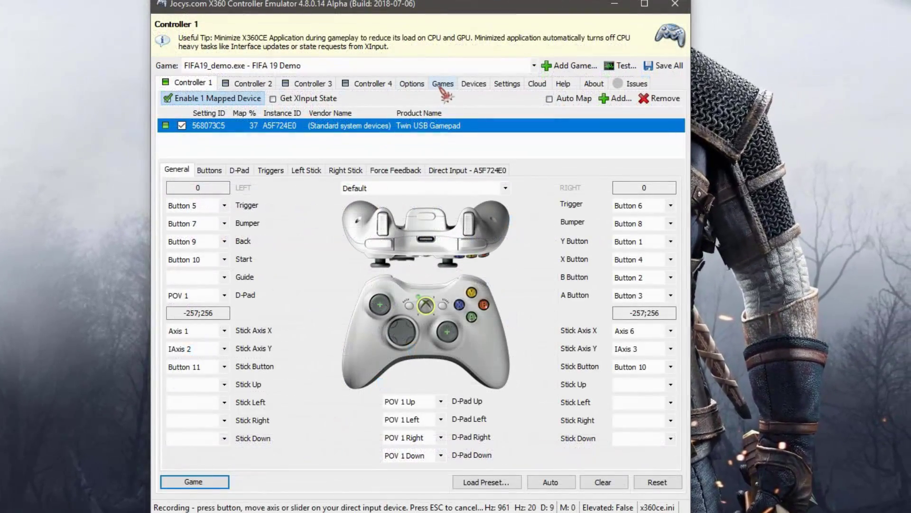
Open the emulator's list of configured games
left_click(441, 84)
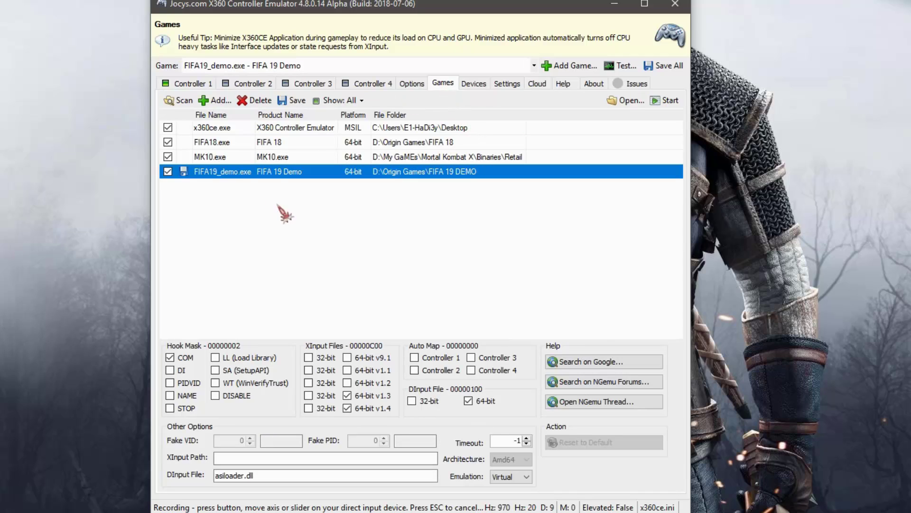